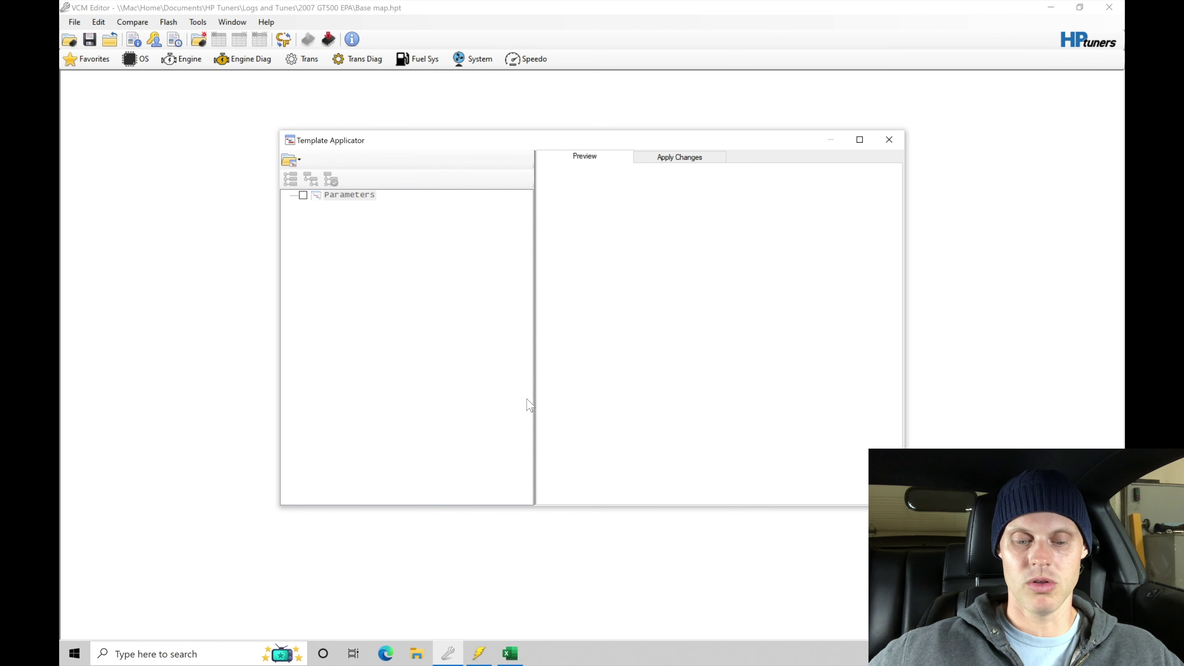
Switch to the HP Tuners Data Master workbook in Excel and review the MAF and Intake-MAF sheets.
click(510, 653)
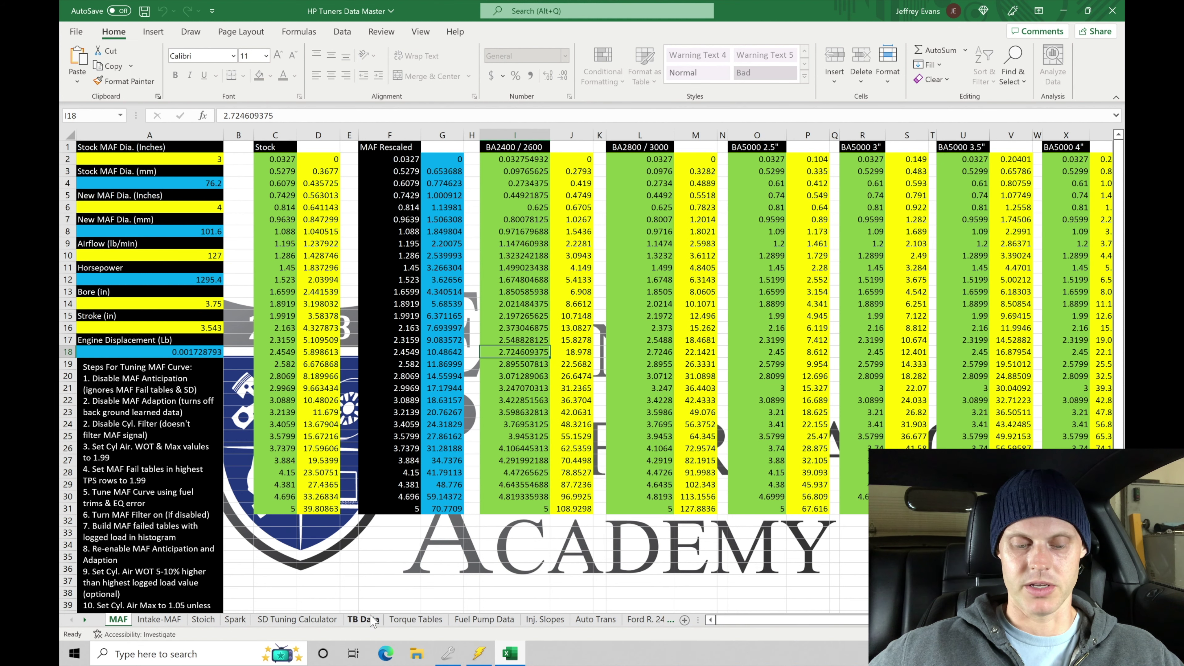
click(143, 621)
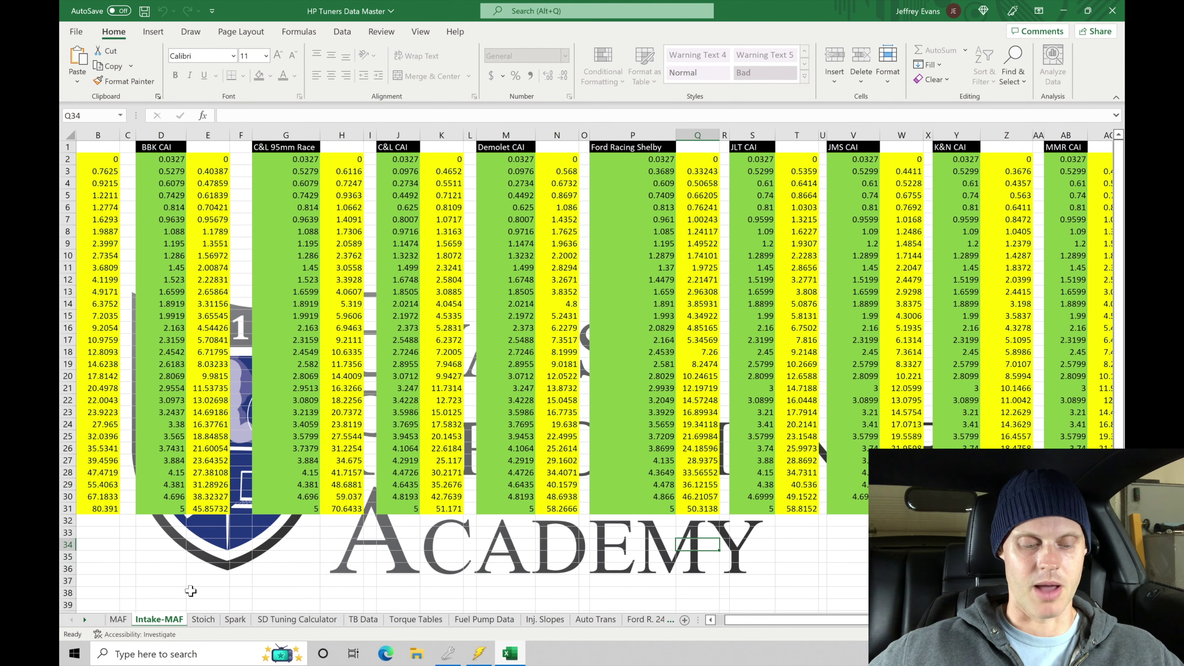
click(117, 619)
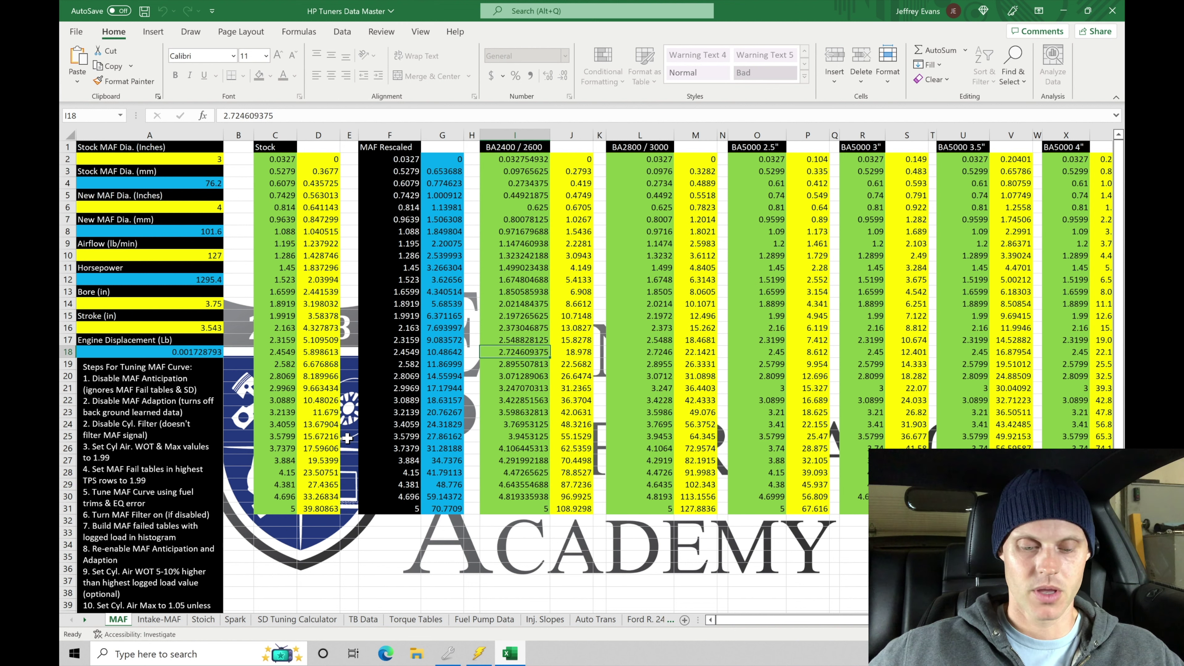
Return to VCM Editor and load the template "ID 1300x2 Injector Data Return Fuel 43.5 psi - 300 kPa - 3 bar.htt" into the Template Applicator.
click(454, 654)
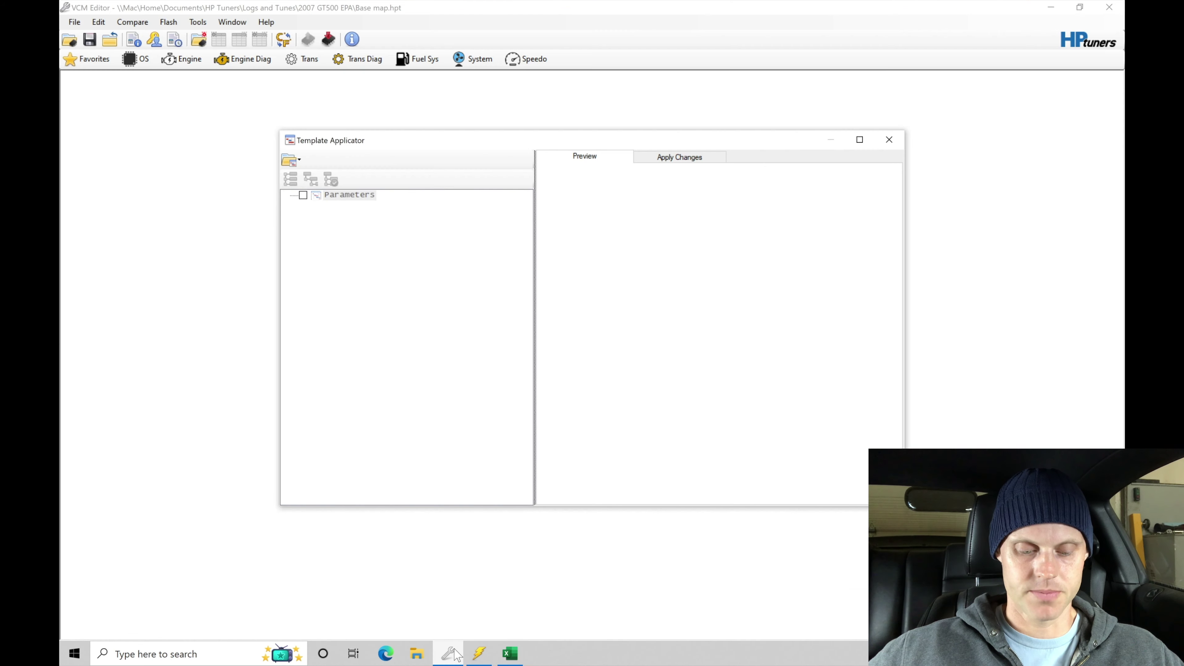
click(291, 160)
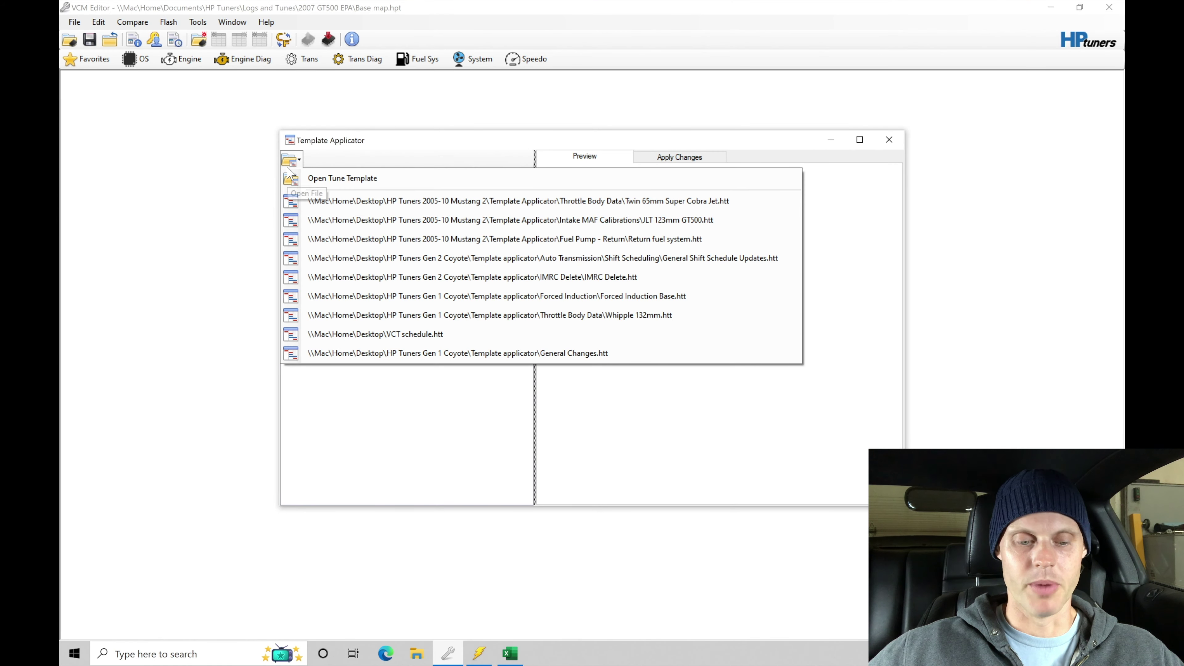
click(352, 177)
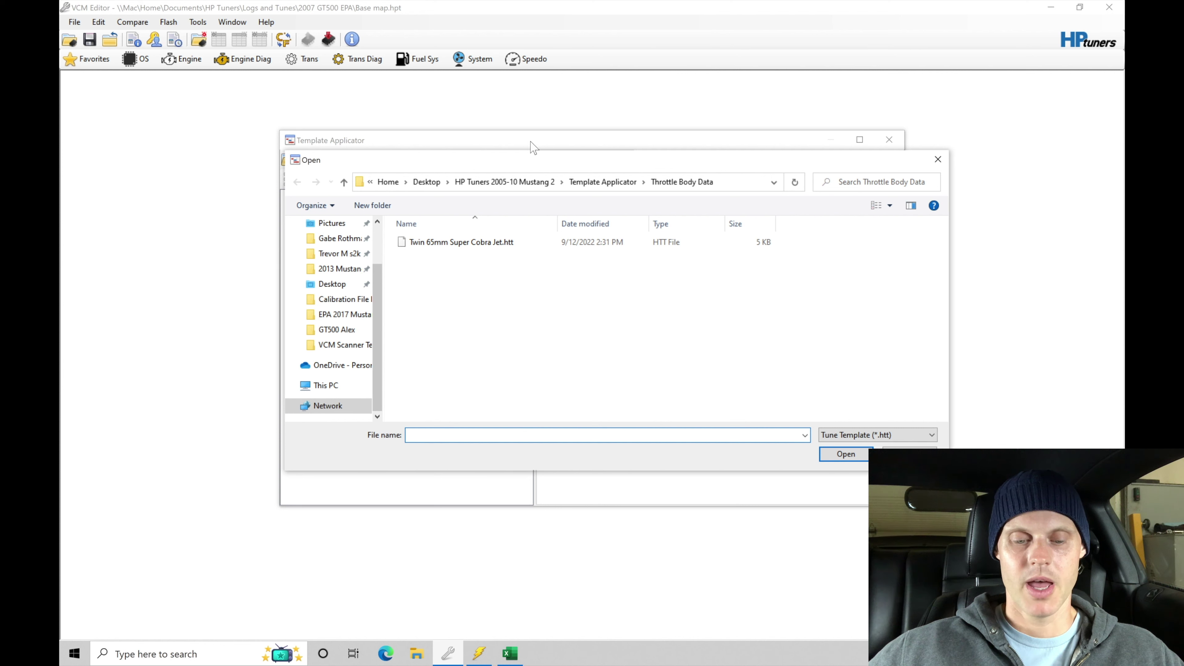
click(331, 284)
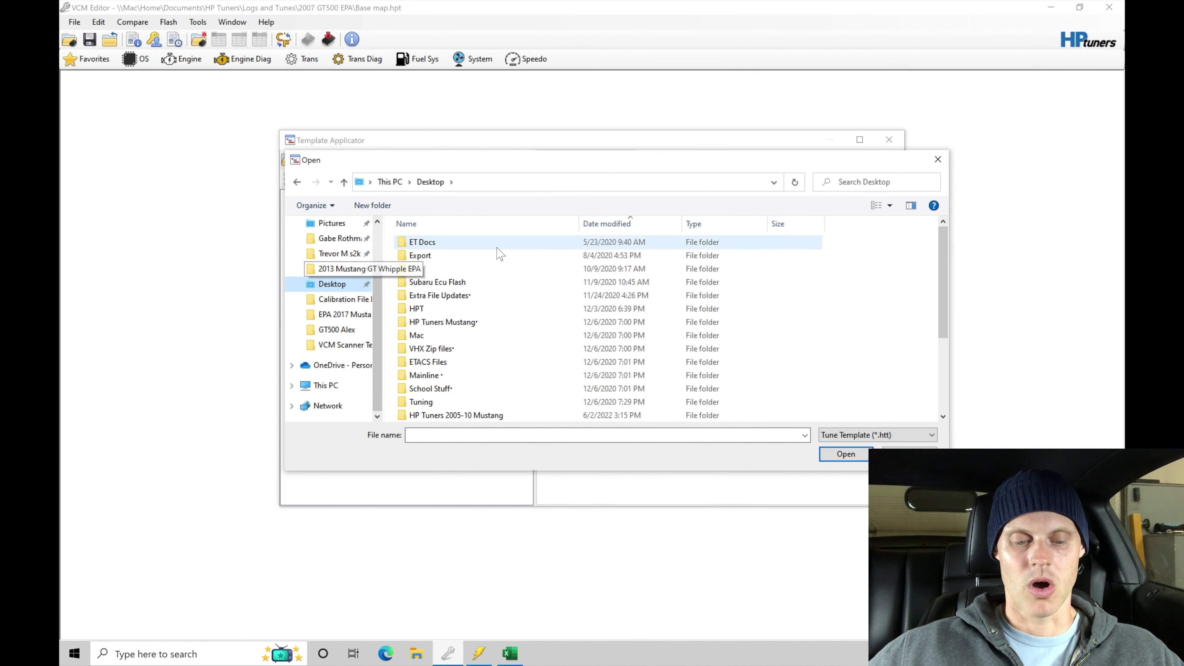
scroll(509, 263, down, 3)
key(ctrl)
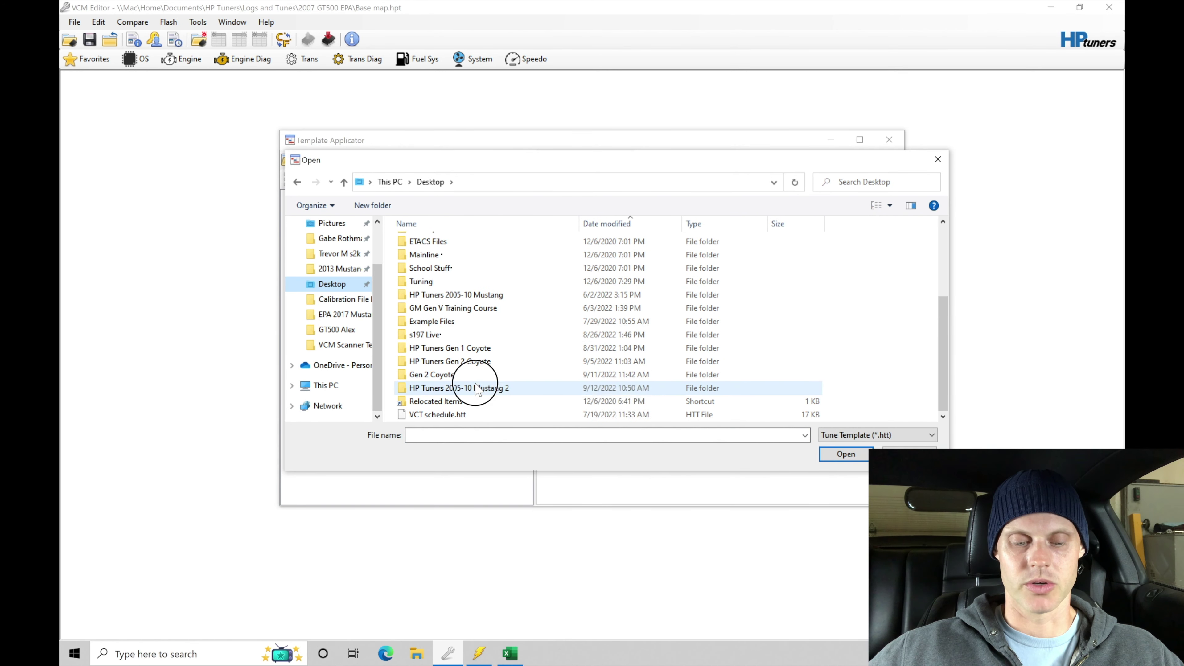
double_click(476, 390)
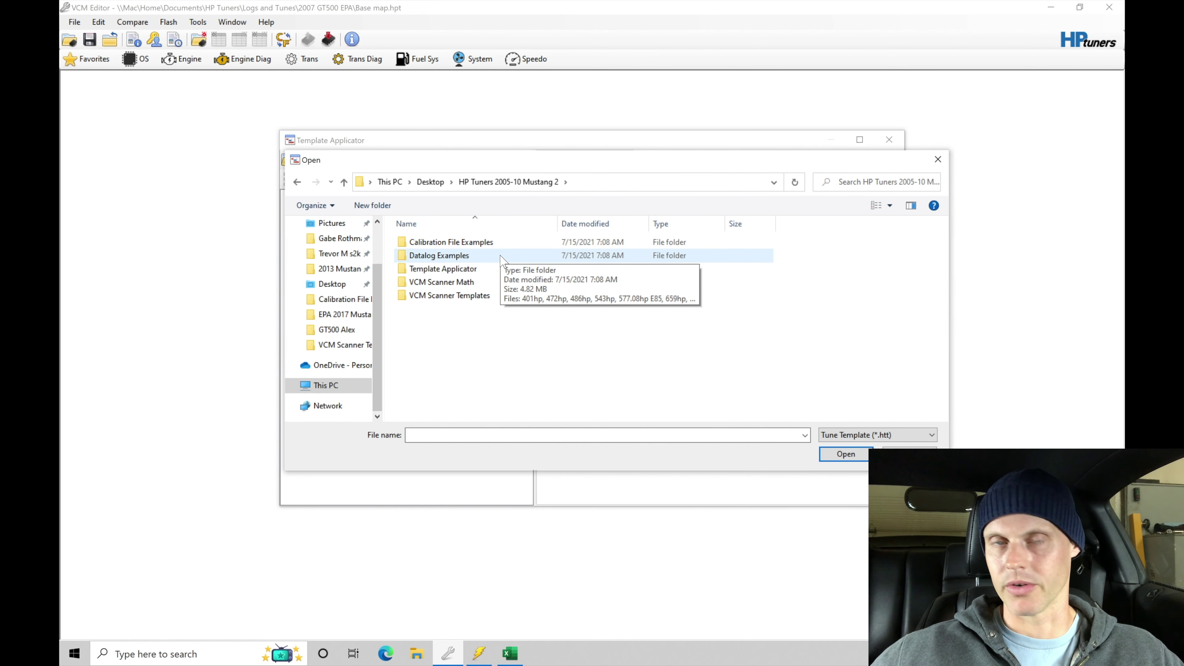
double_click(493, 271)
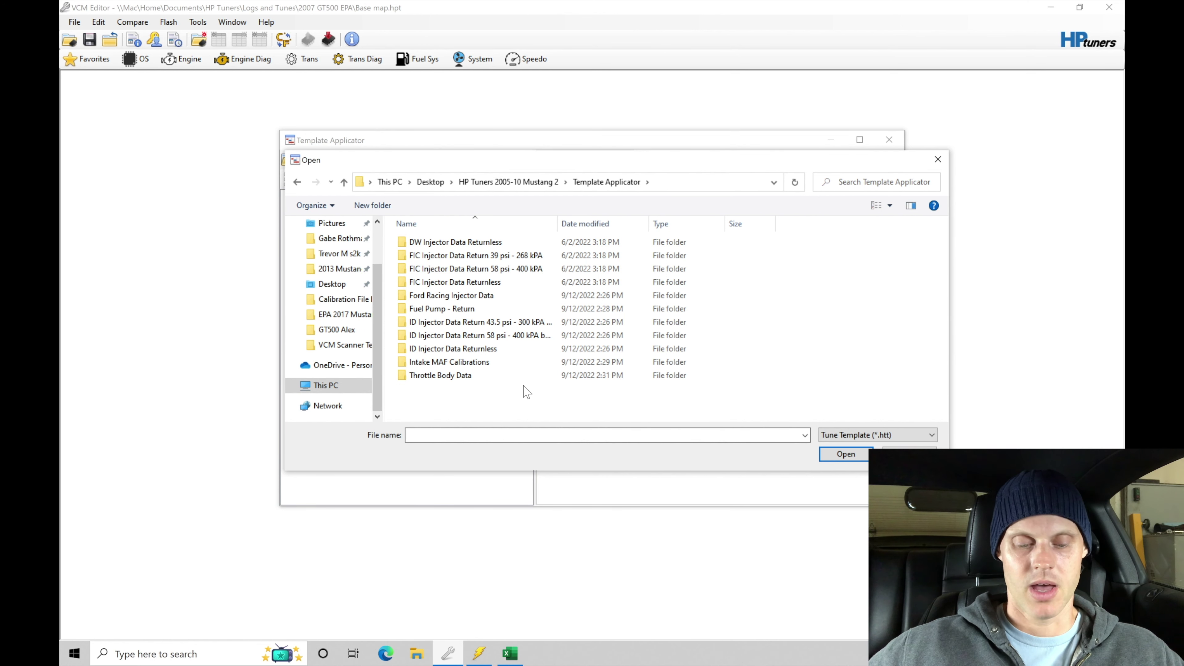
double_click(510, 326)
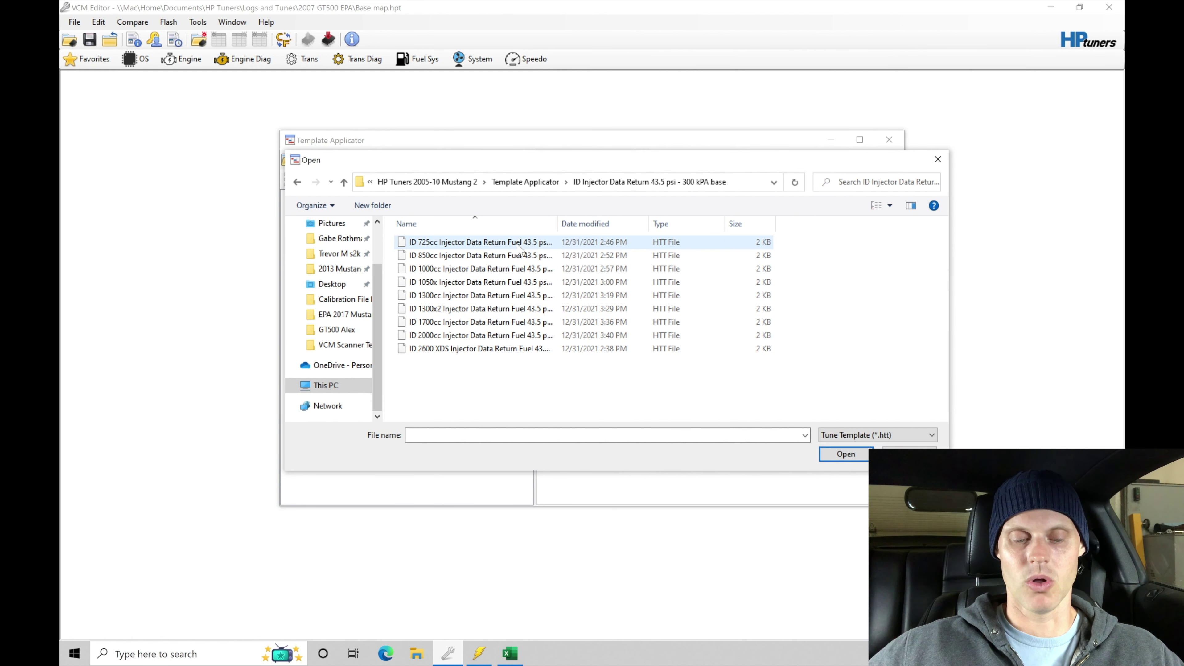
click(512, 310)
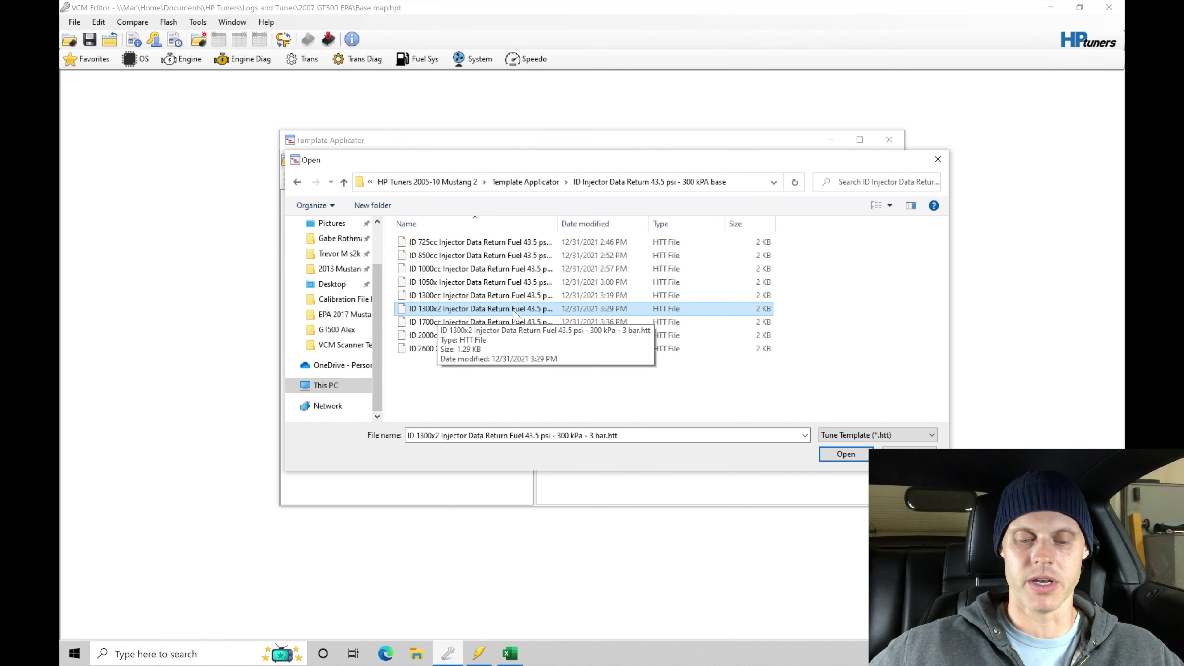
click(834, 457)
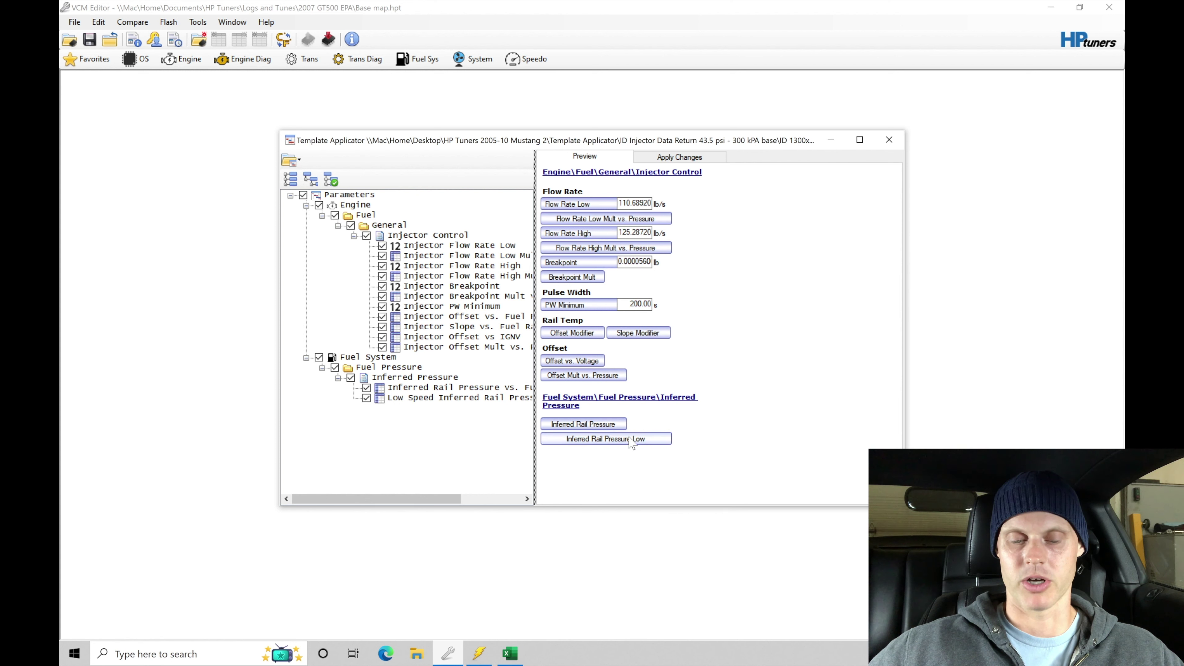
Apply the injector template to the tune, close the applicator and display the Engine Fuel General parameters.
click(682, 163)
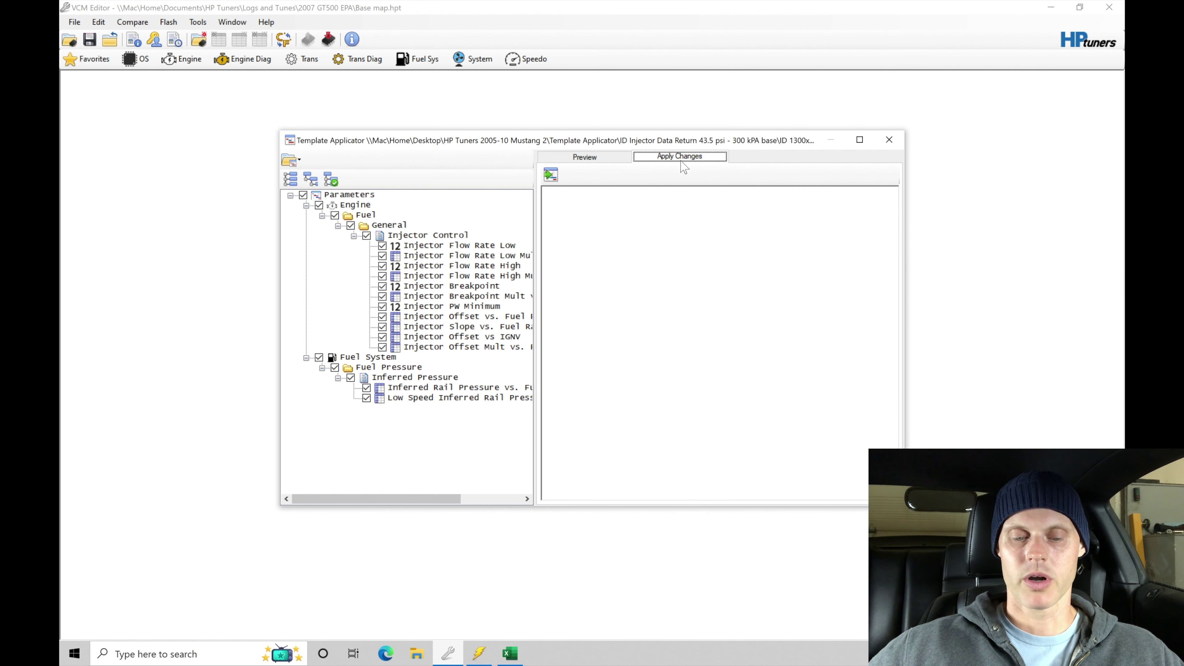
click(550, 175)
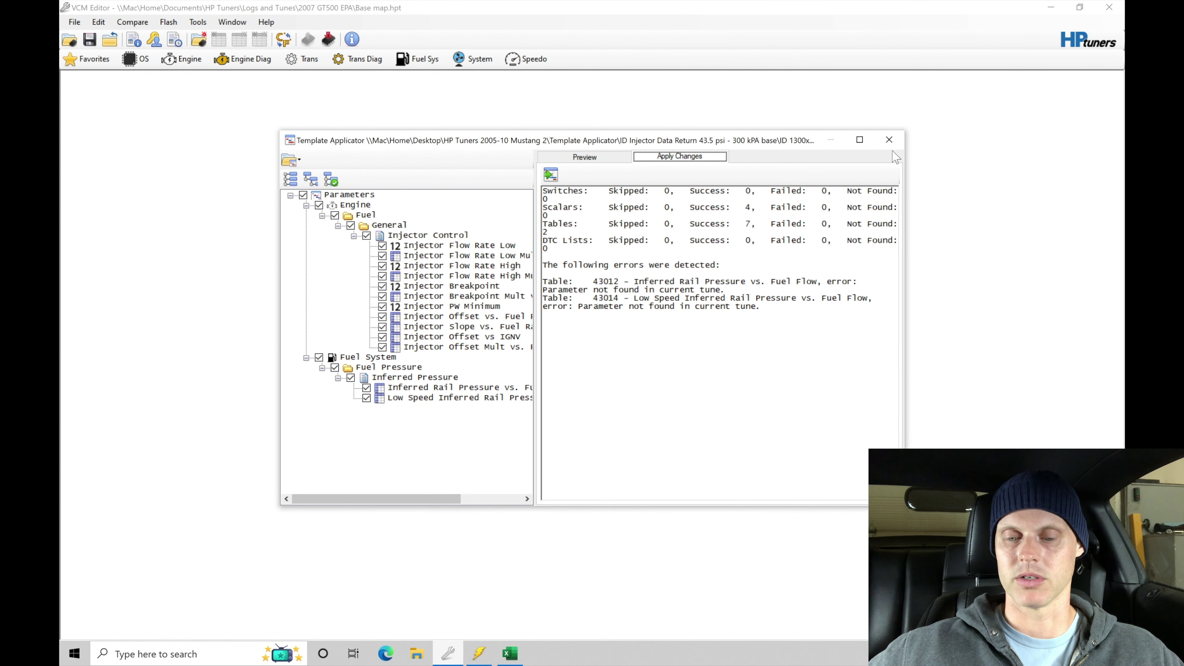
click(889, 140)
click(188, 59)
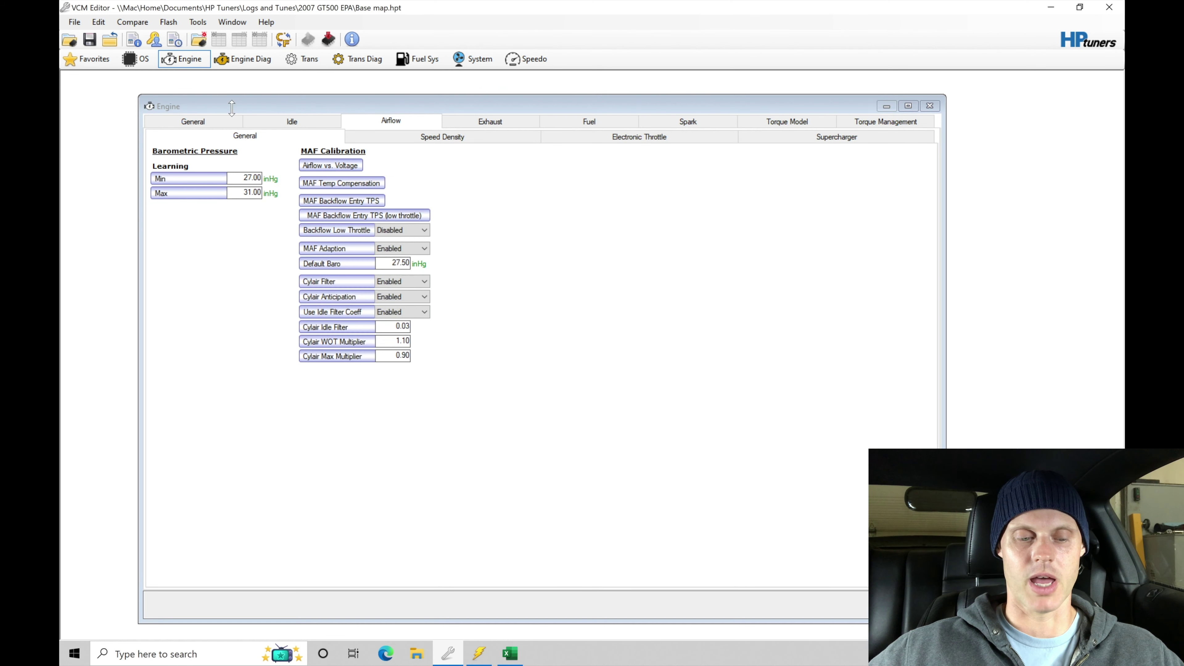
click(552, 122)
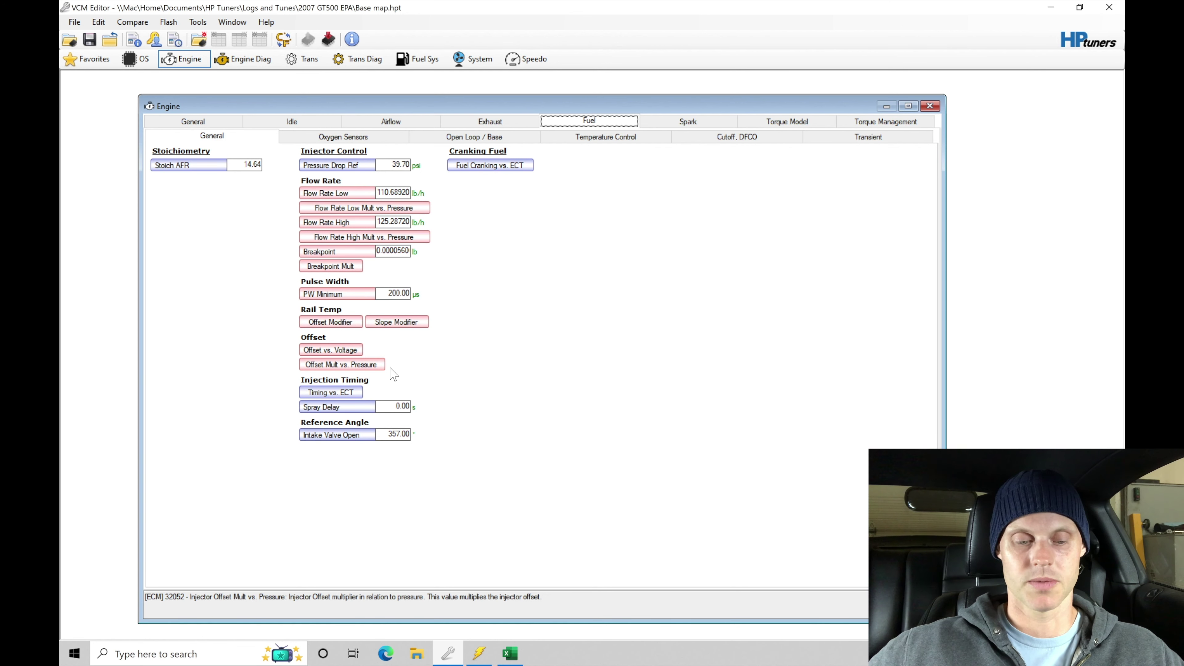
Reopen the Template Applicator and load "Return fuel system.htt" from the Fuel Pump - Return template folder.
click(97, 22)
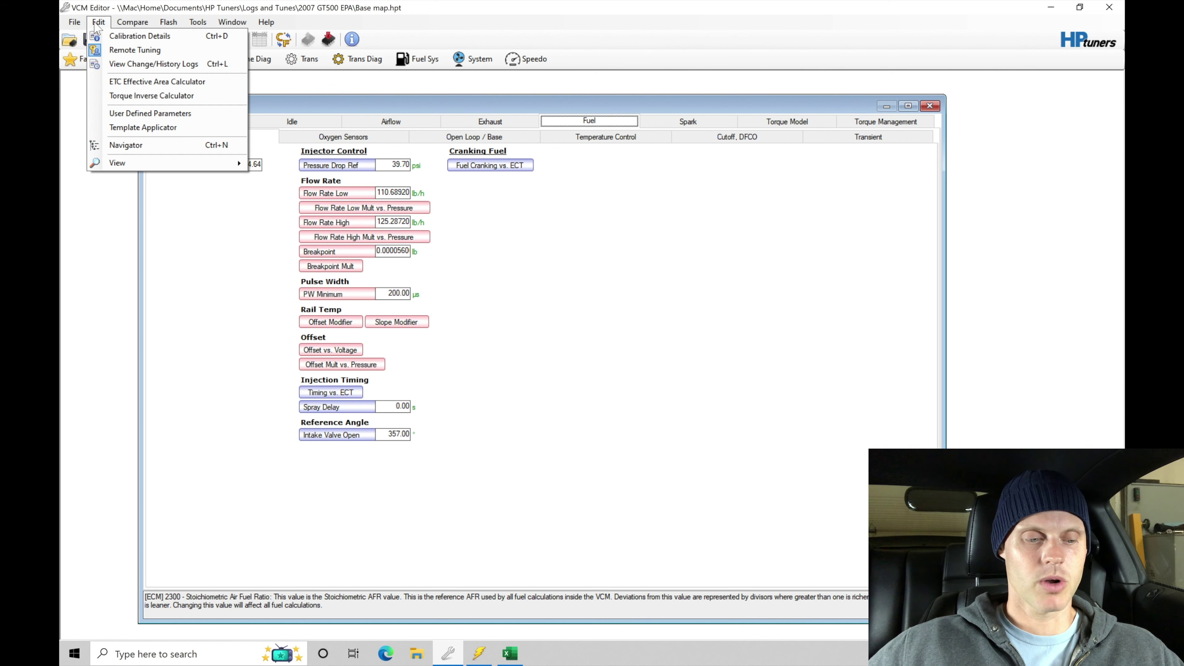
click(136, 127)
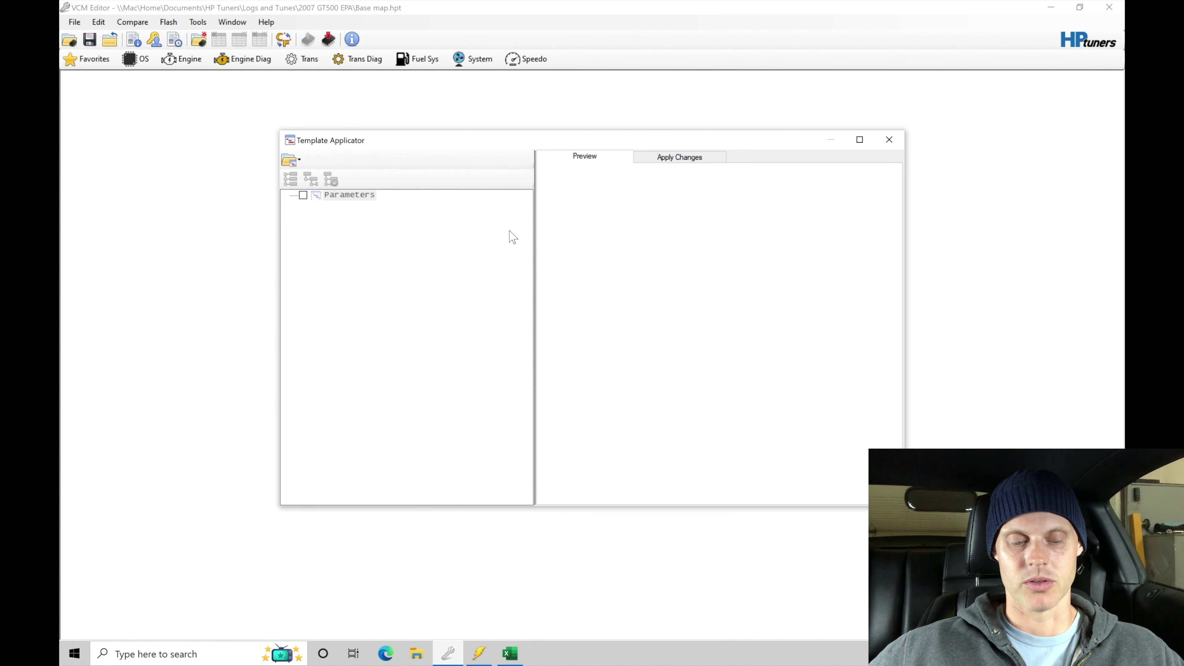
click(290, 160)
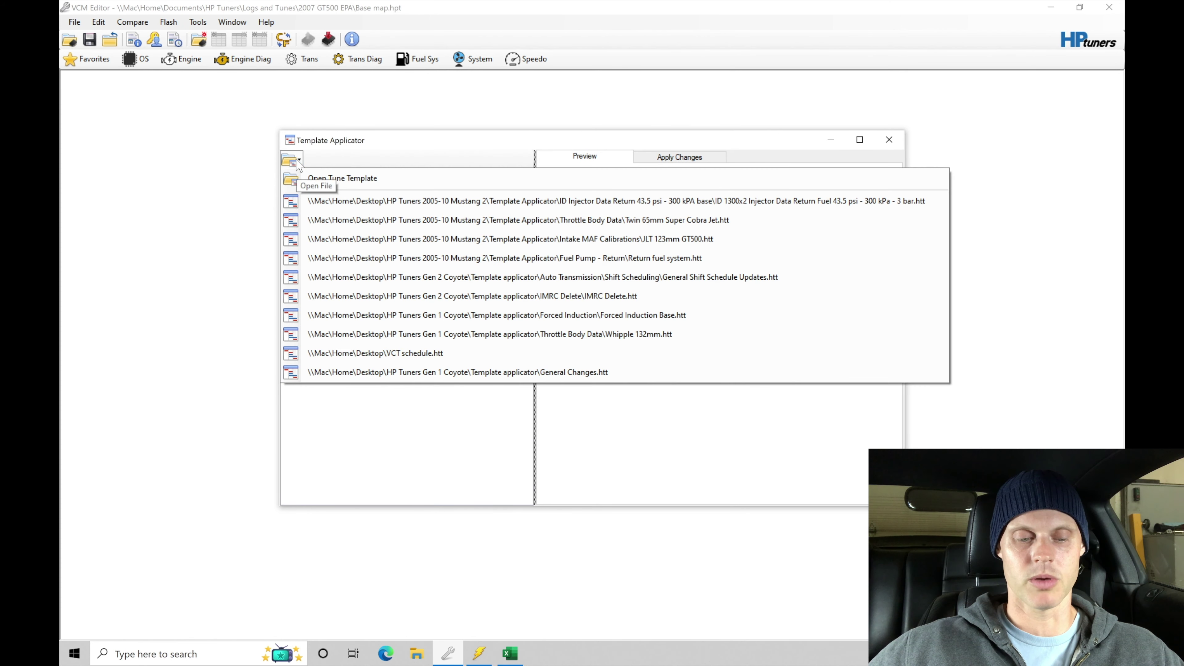
click(323, 177)
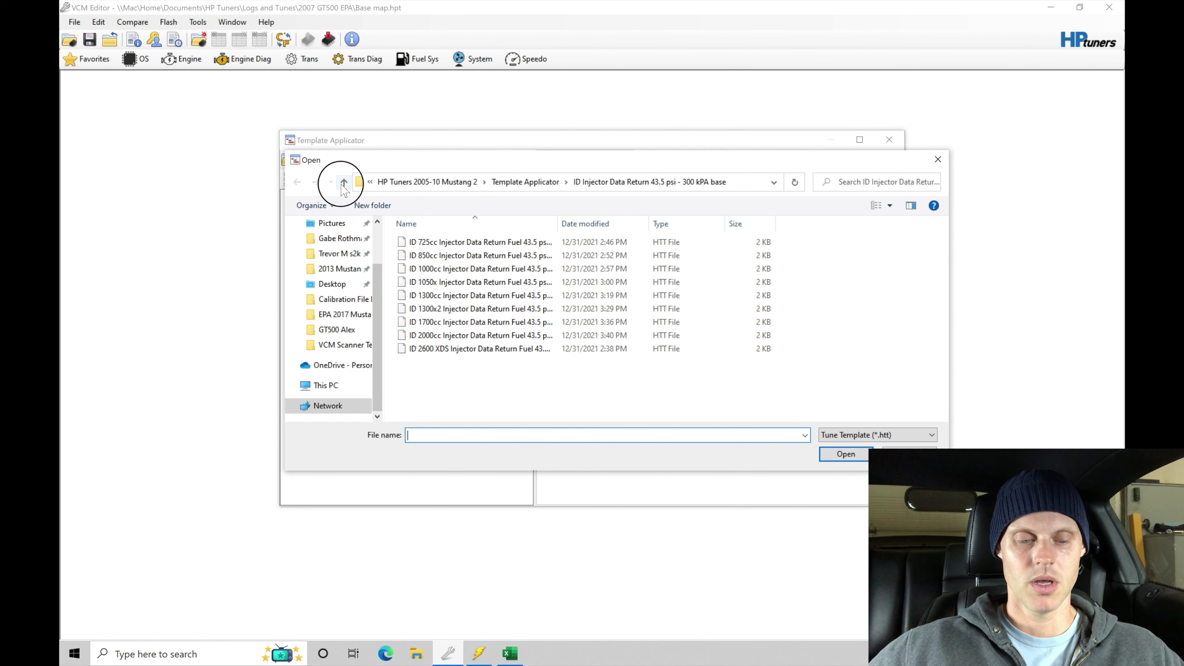
click(343, 185)
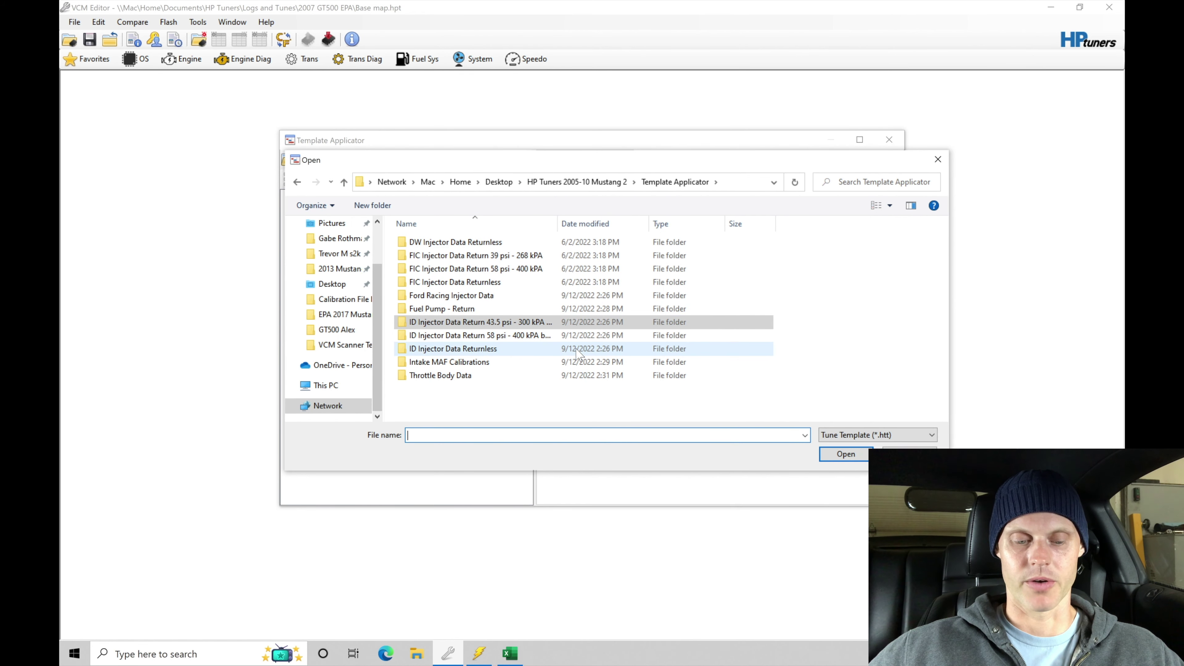
double_click(538, 309)
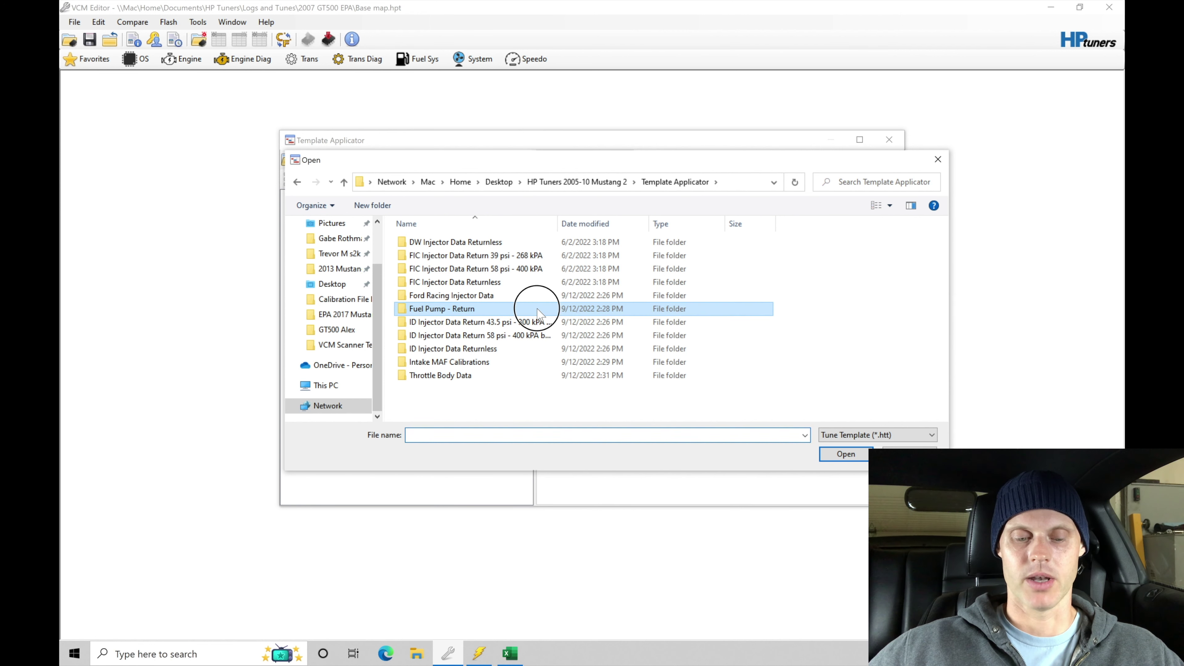
click(497, 246)
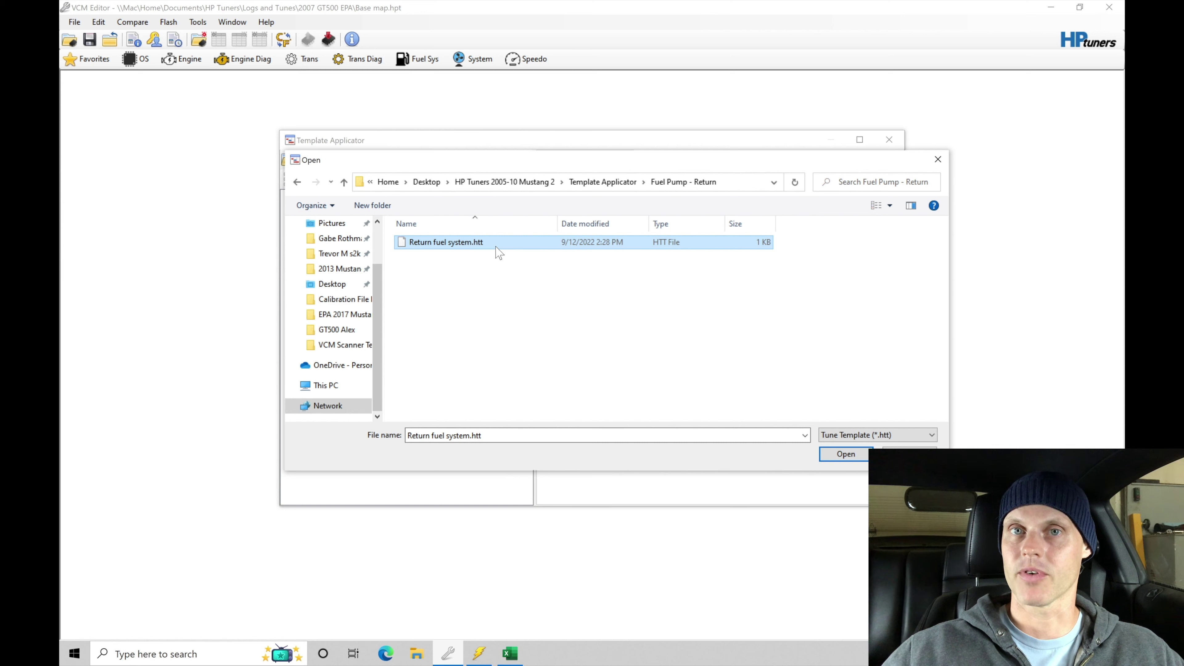
click(845, 453)
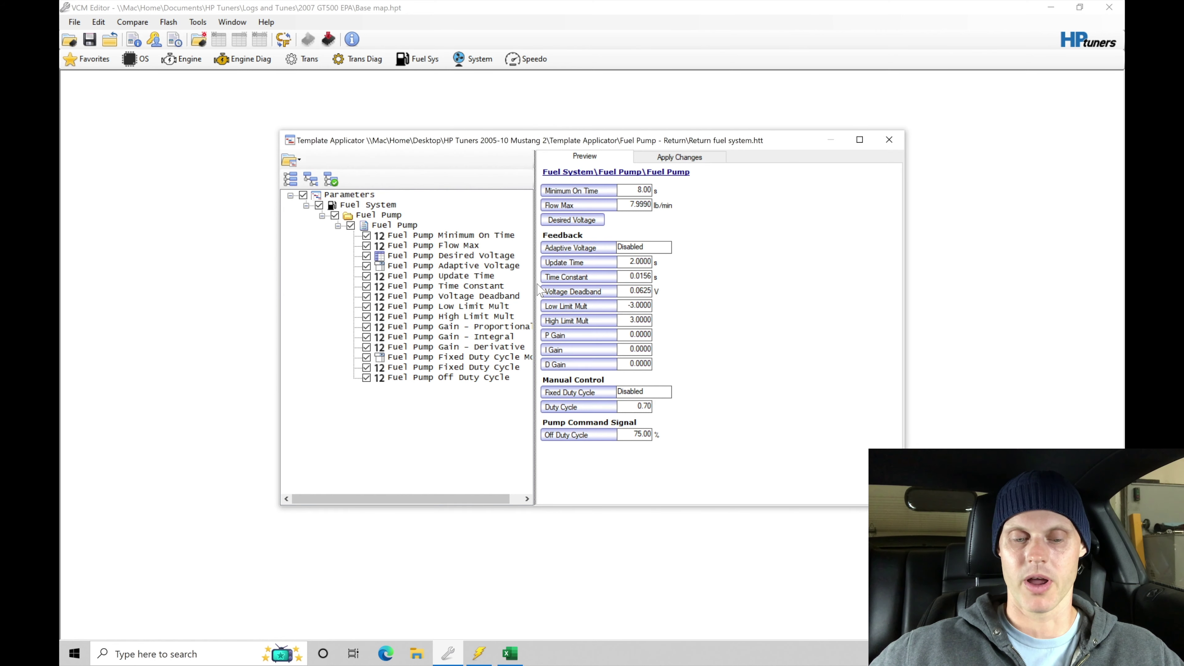
Apply the return fuel system template to the tune and close the applicator.
click(679, 161)
click(551, 175)
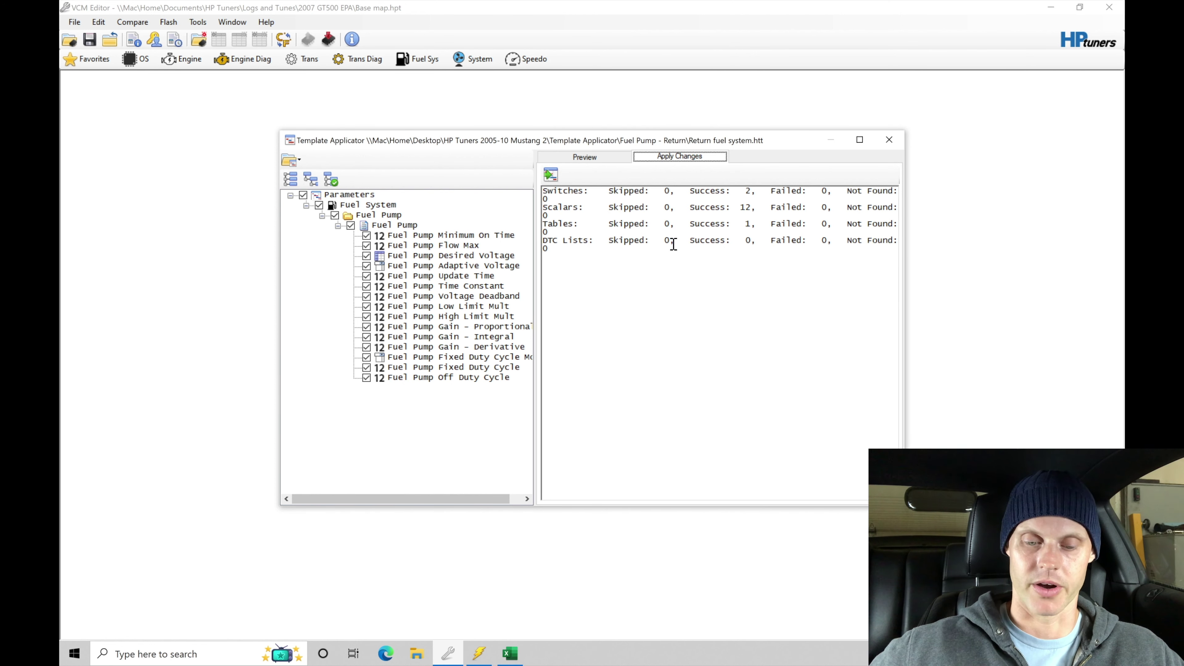
click(888, 140)
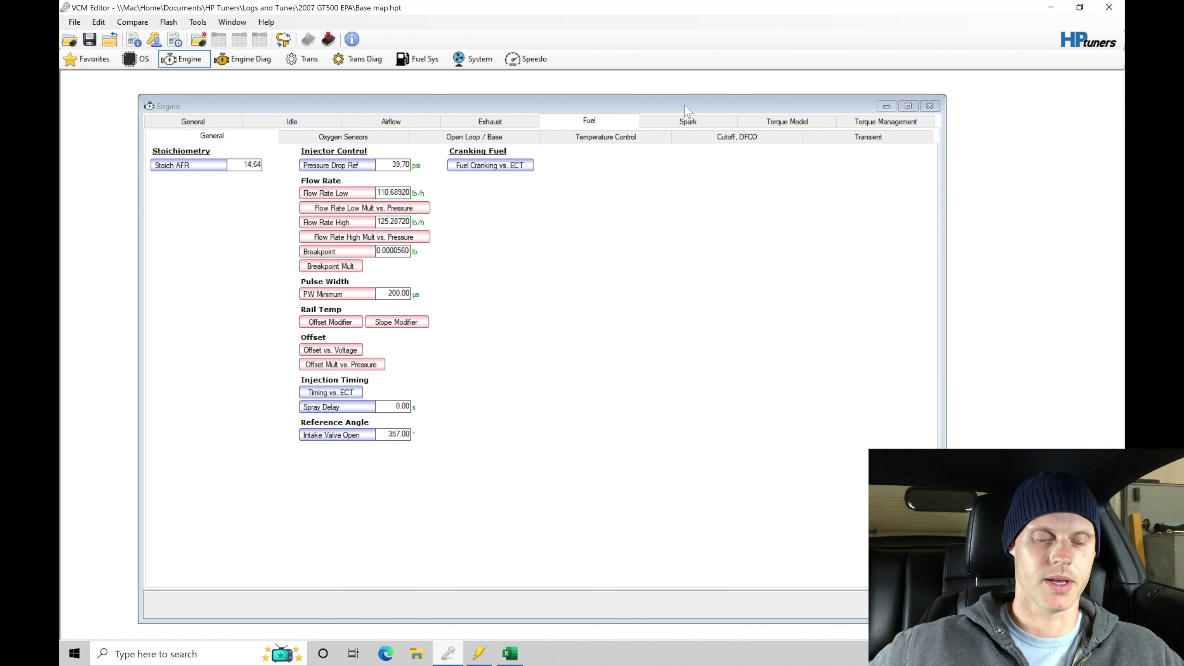
Reopen the Template Applicator and load "Twin 65mm Super Cobra Jet.htt" from the Throttle Body Data folder.
click(98, 22)
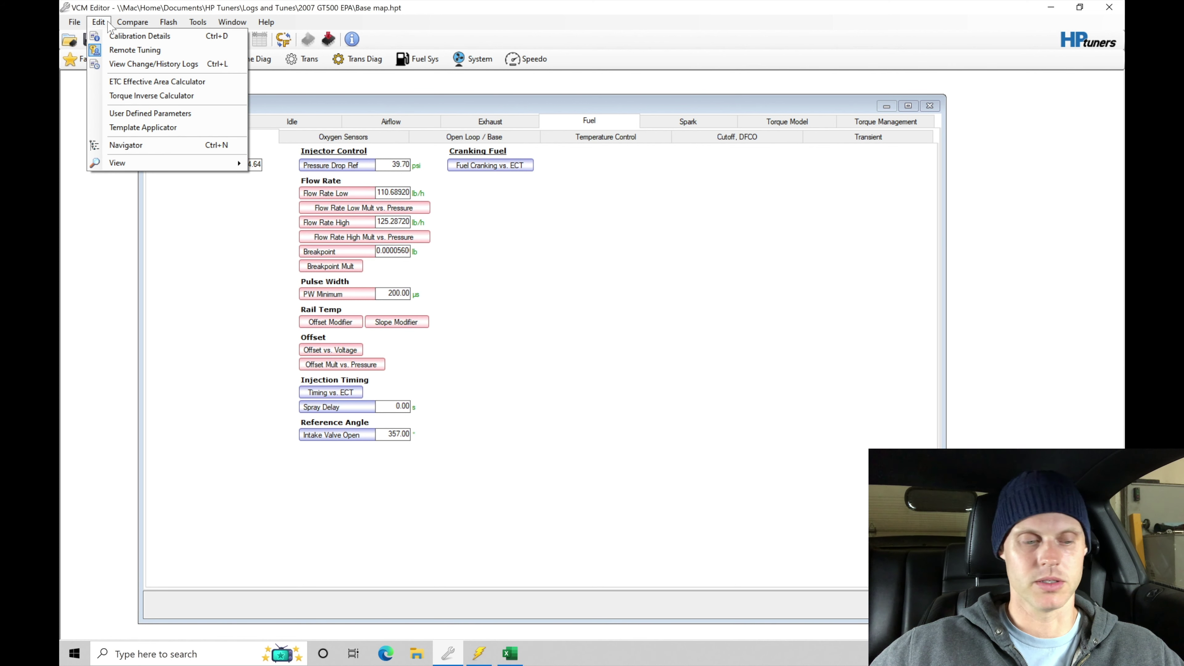
click(142, 129)
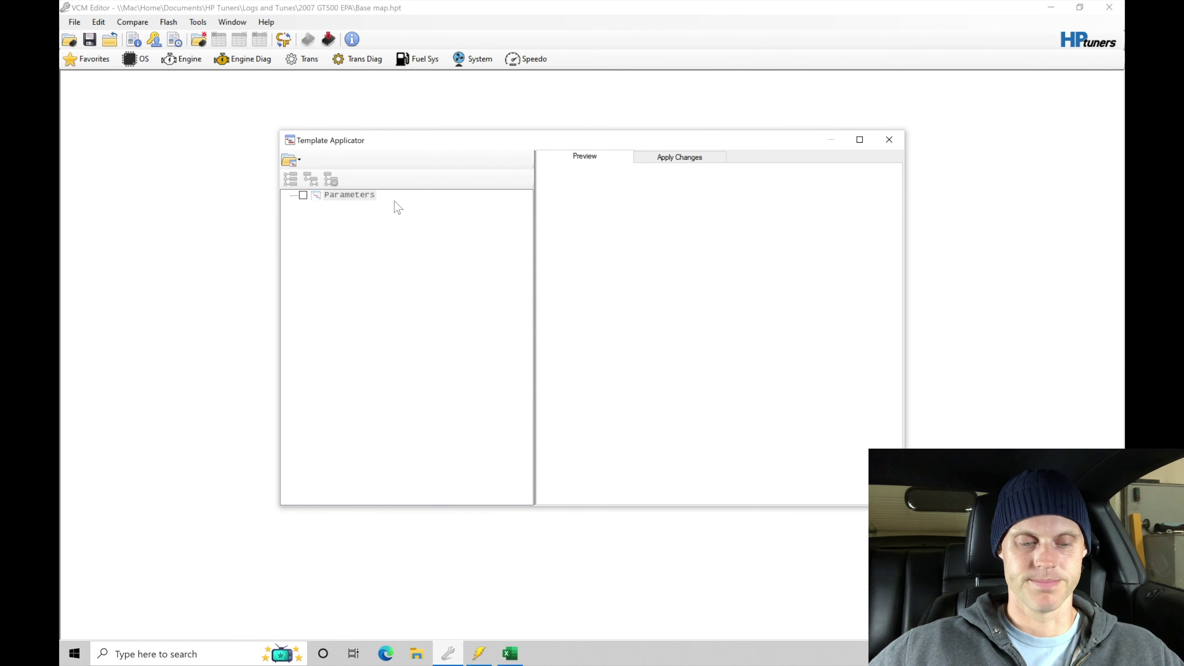
click(297, 163)
click(318, 187)
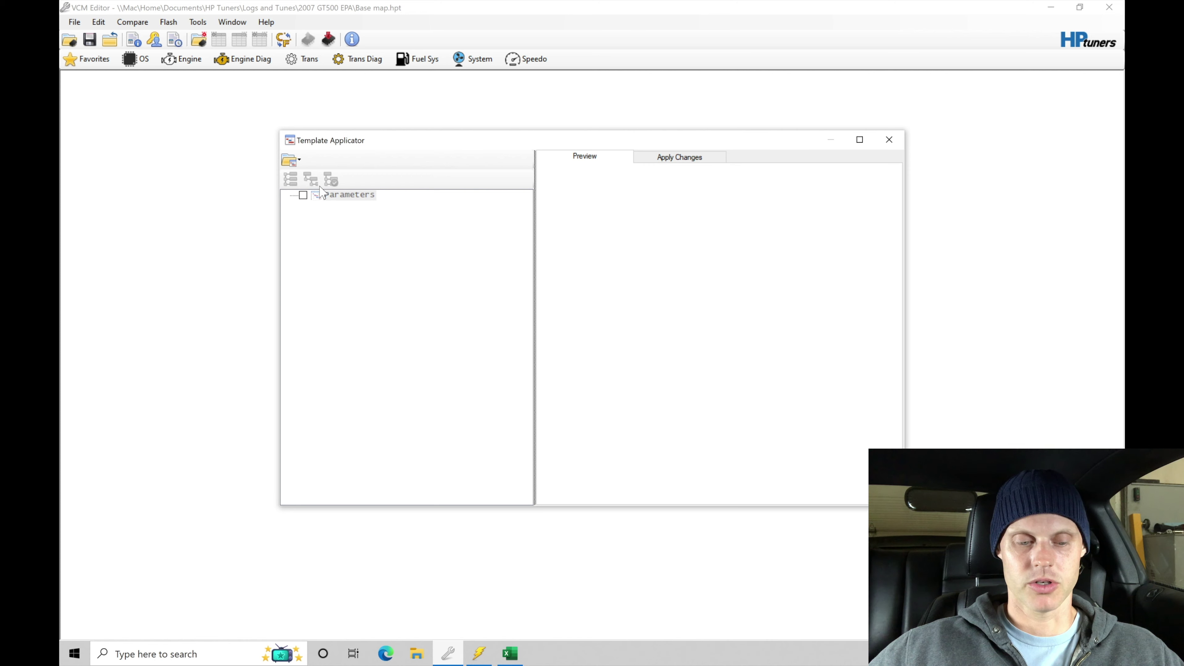
click(291, 160)
click(445, 203)
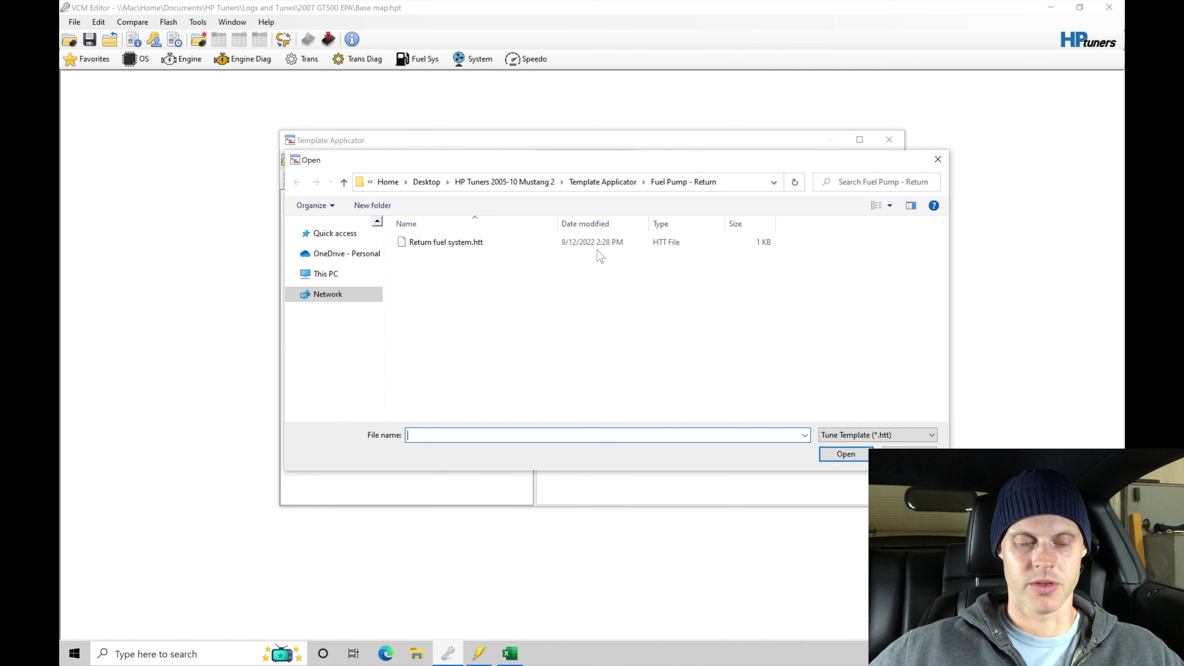
click(344, 183)
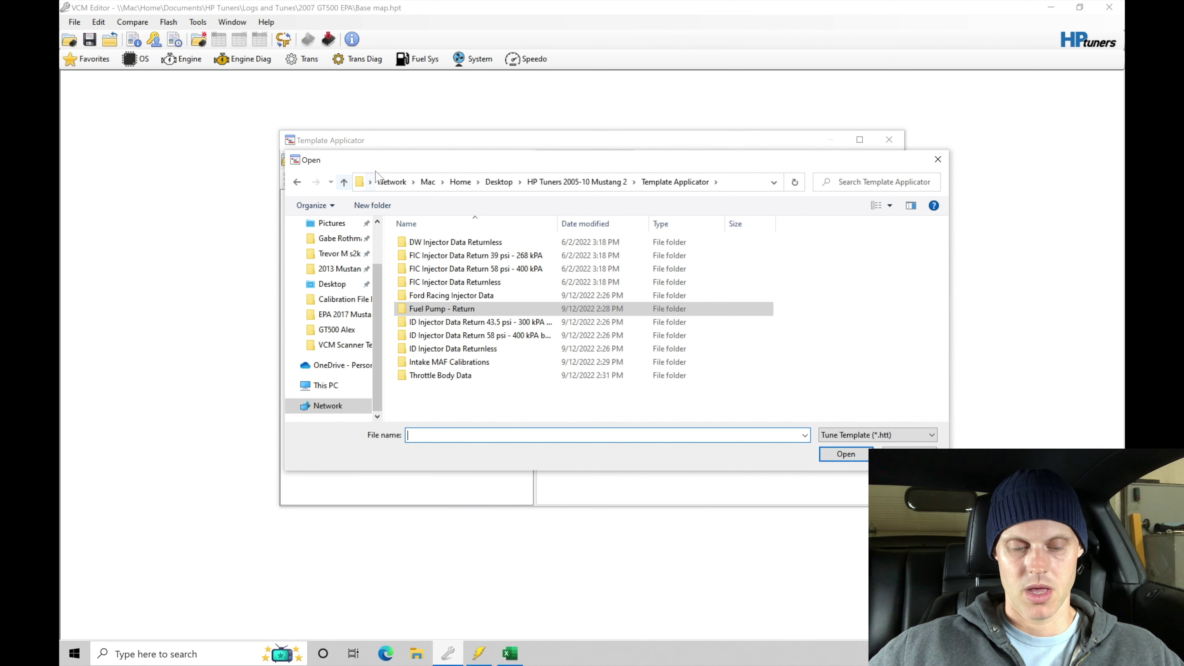
double_click(442, 376)
click(453, 247)
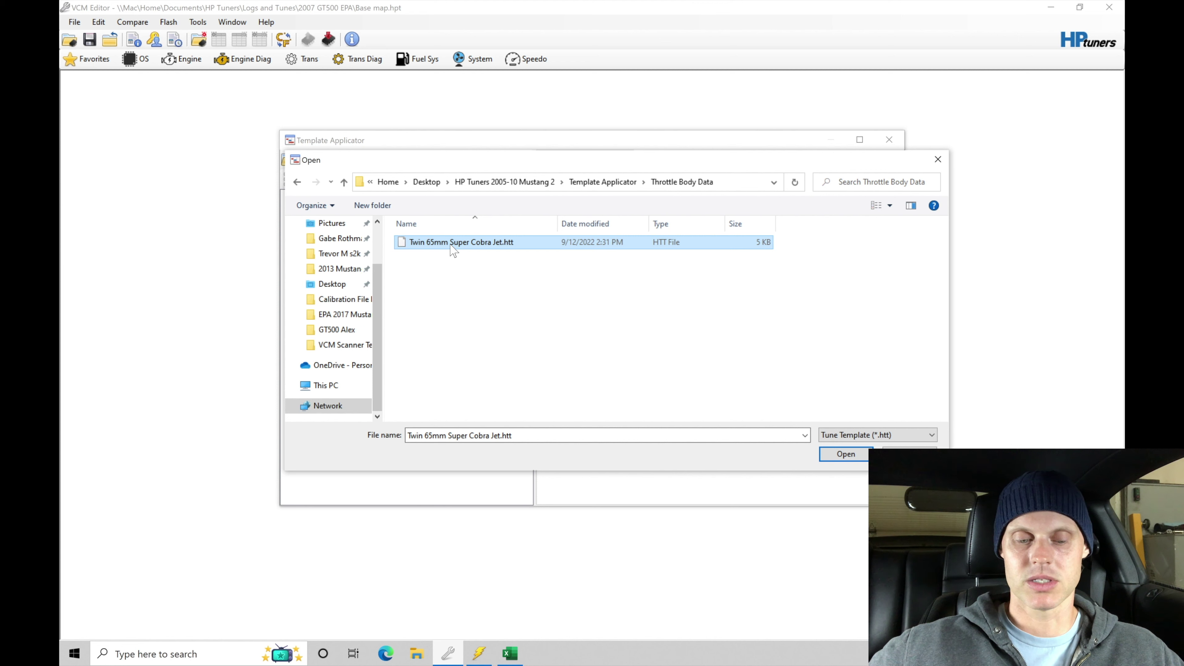
click(854, 454)
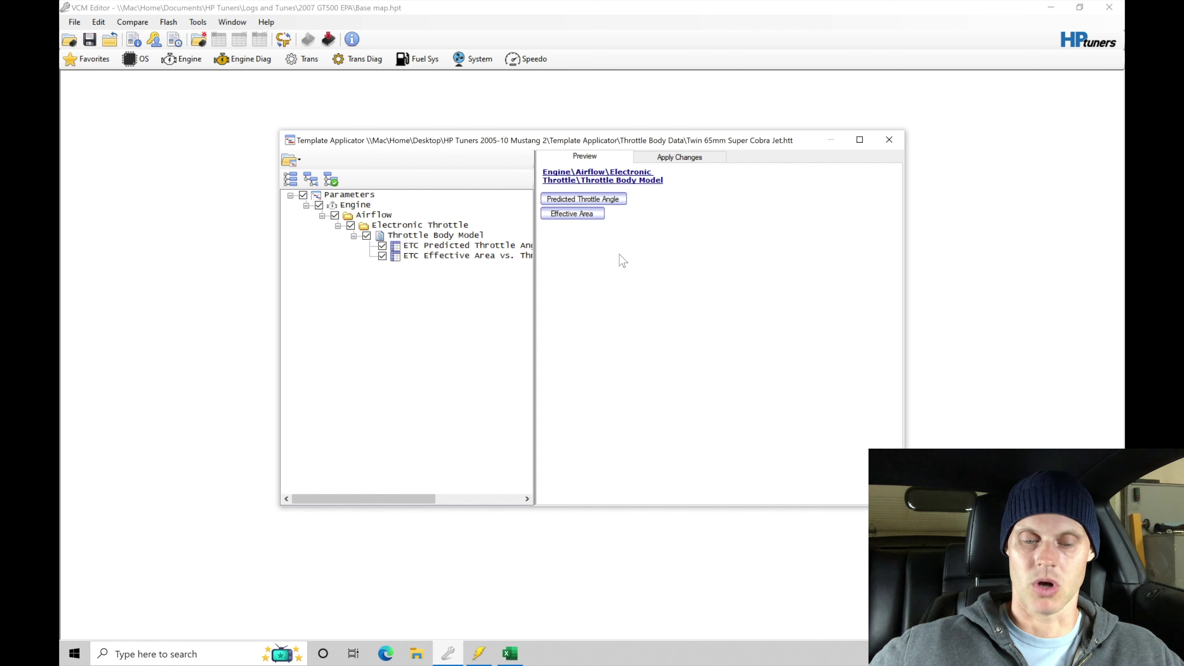
Apply the twin 65mm throttle body template to the tune, close the applicator and display the Engine parameters.
click(680, 157)
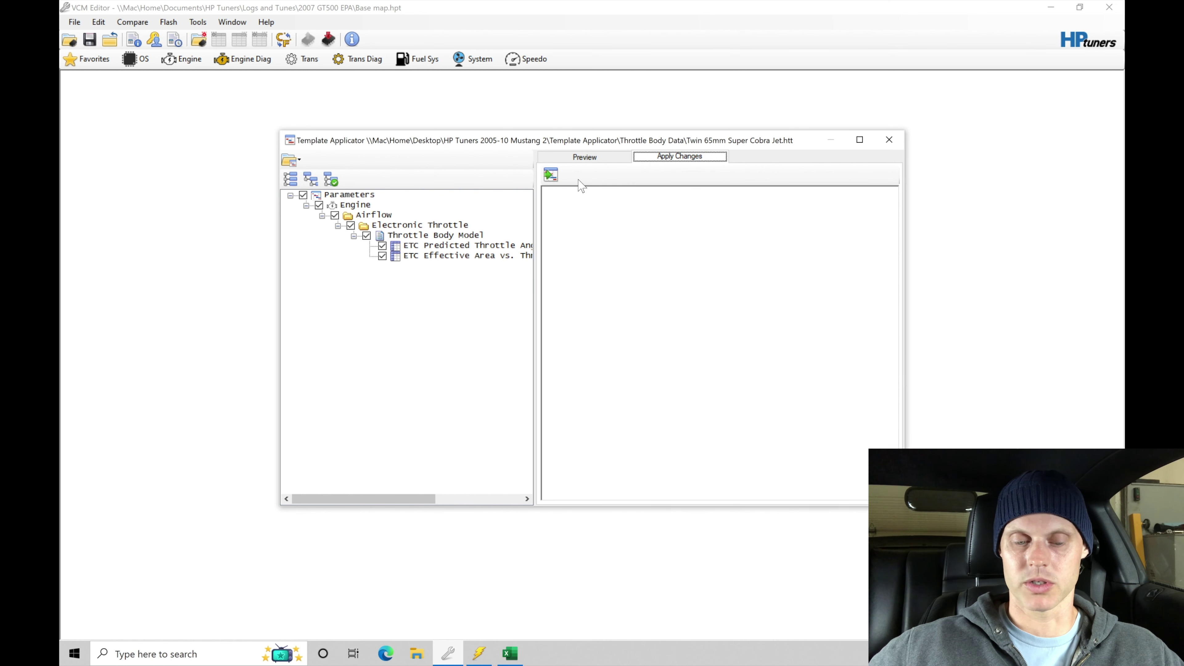
click(551, 175)
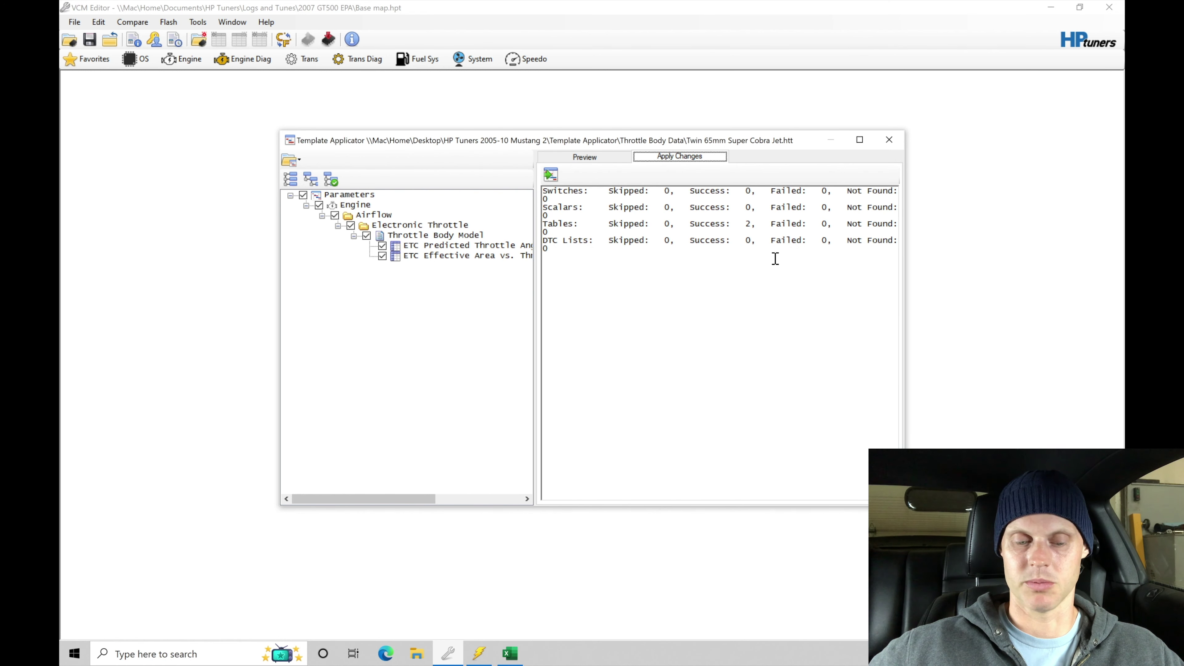
click(890, 140)
click(182, 59)
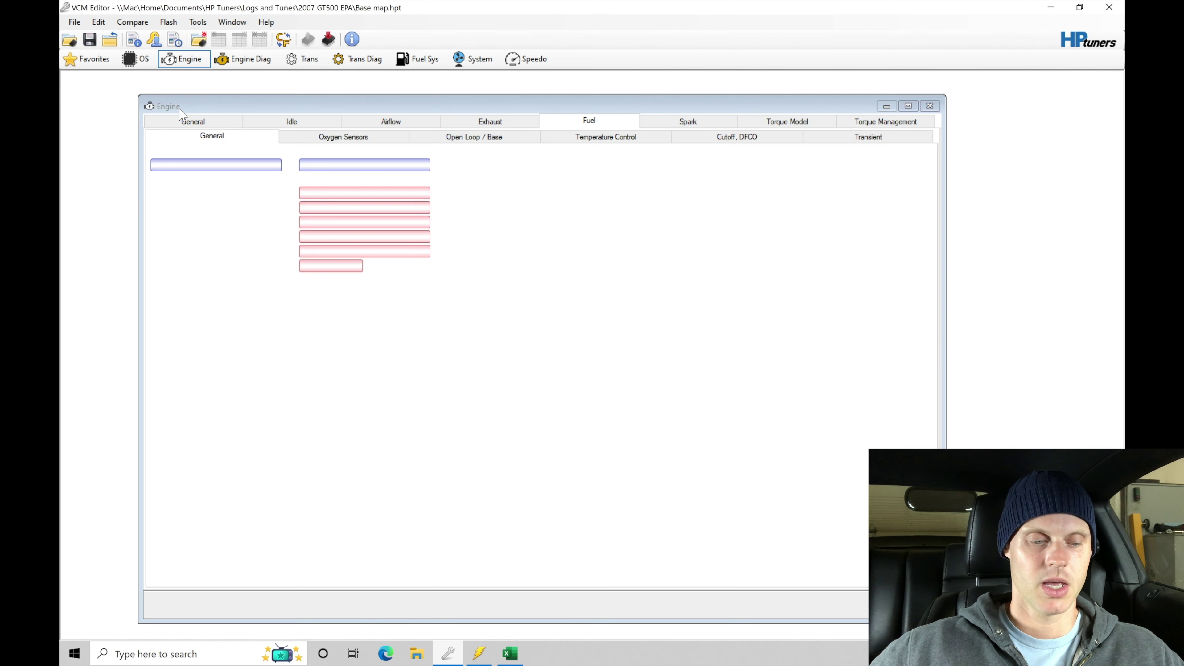
Reopen the Template Applicator and select "JLT 123mm GT500.htt" in the Intake MAF Calibrations template folder for loading.
click(99, 22)
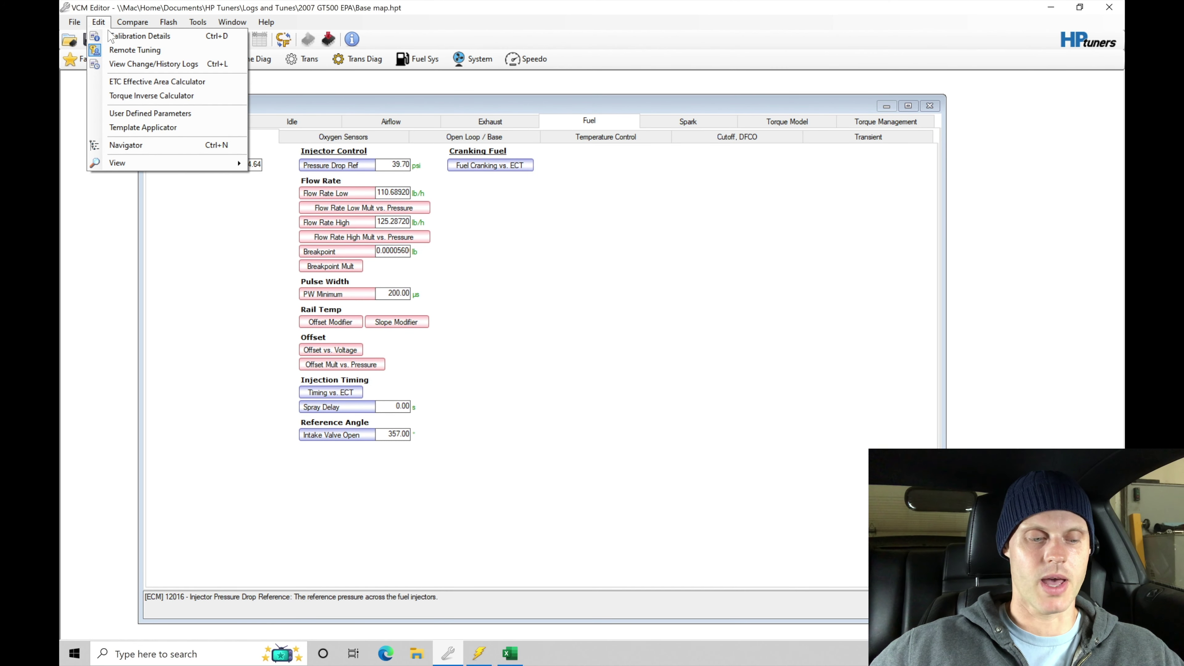
click(143, 127)
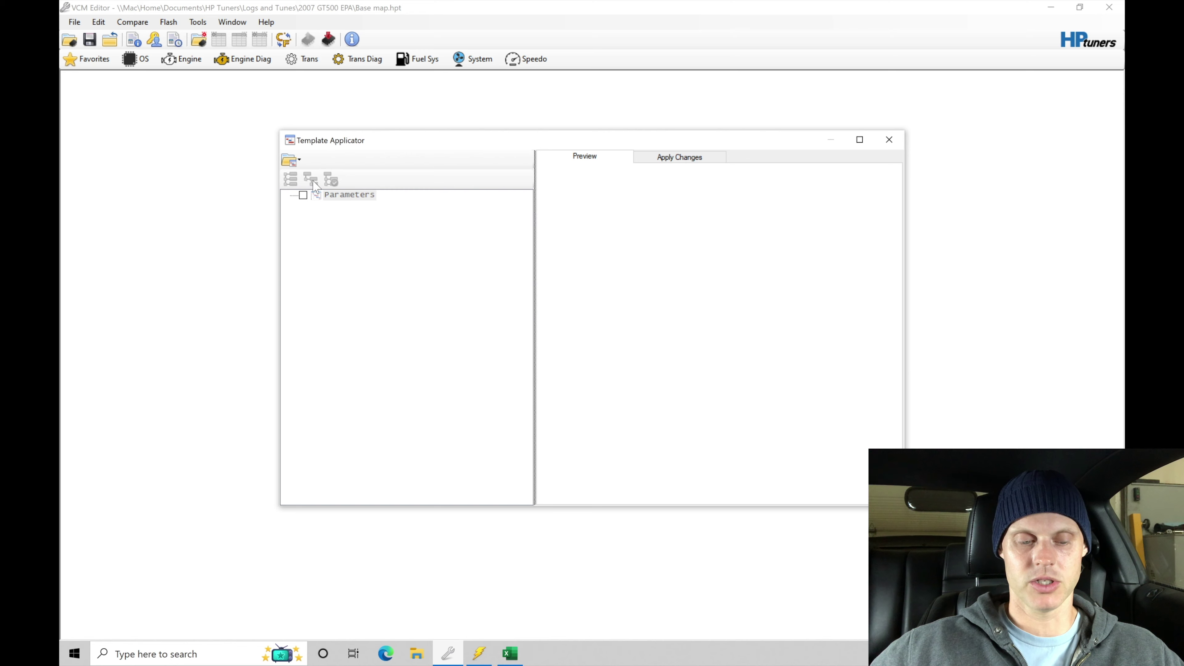
click(291, 159)
click(317, 178)
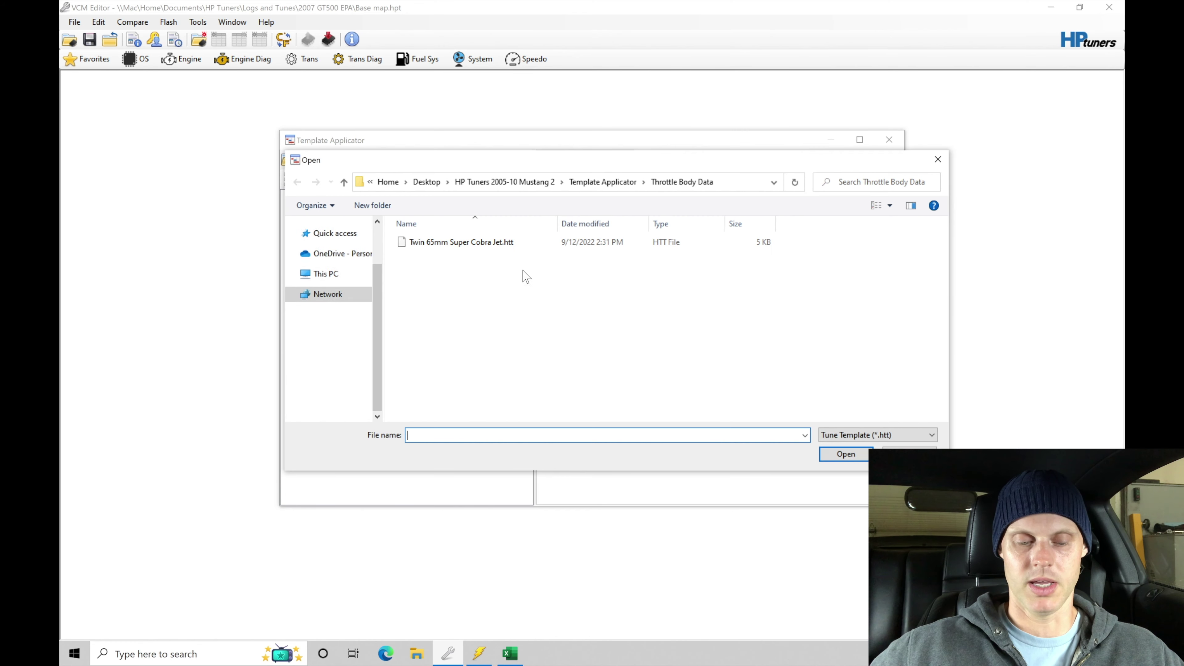
click(343, 182)
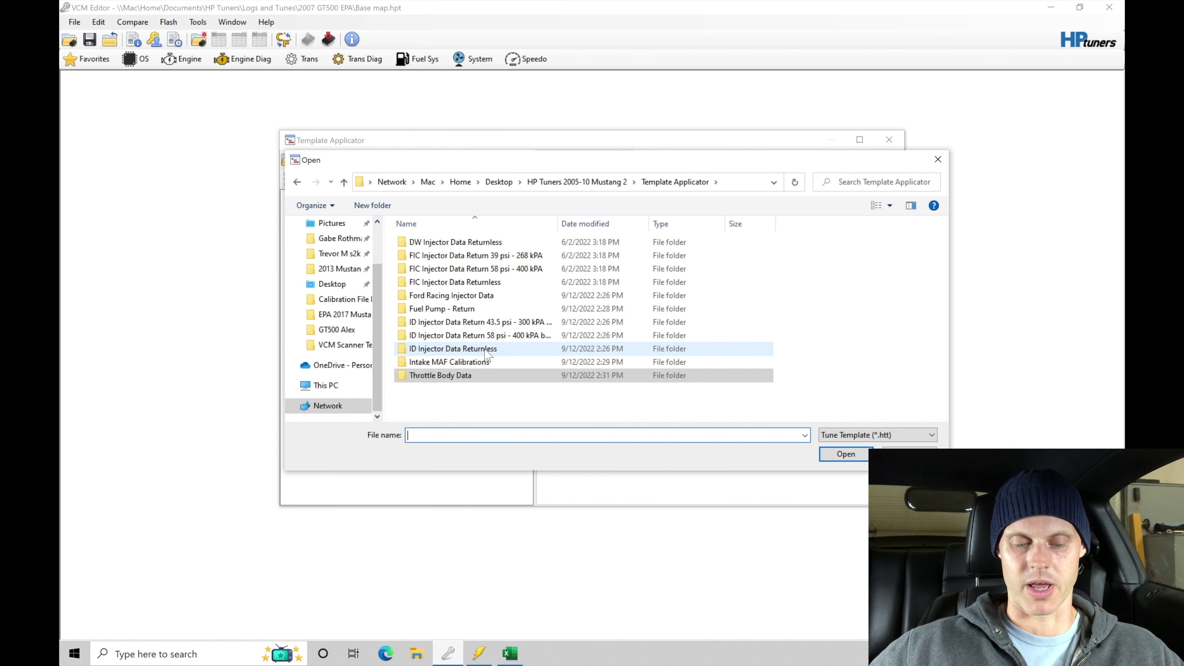
click(476, 366)
double_click(476, 366)
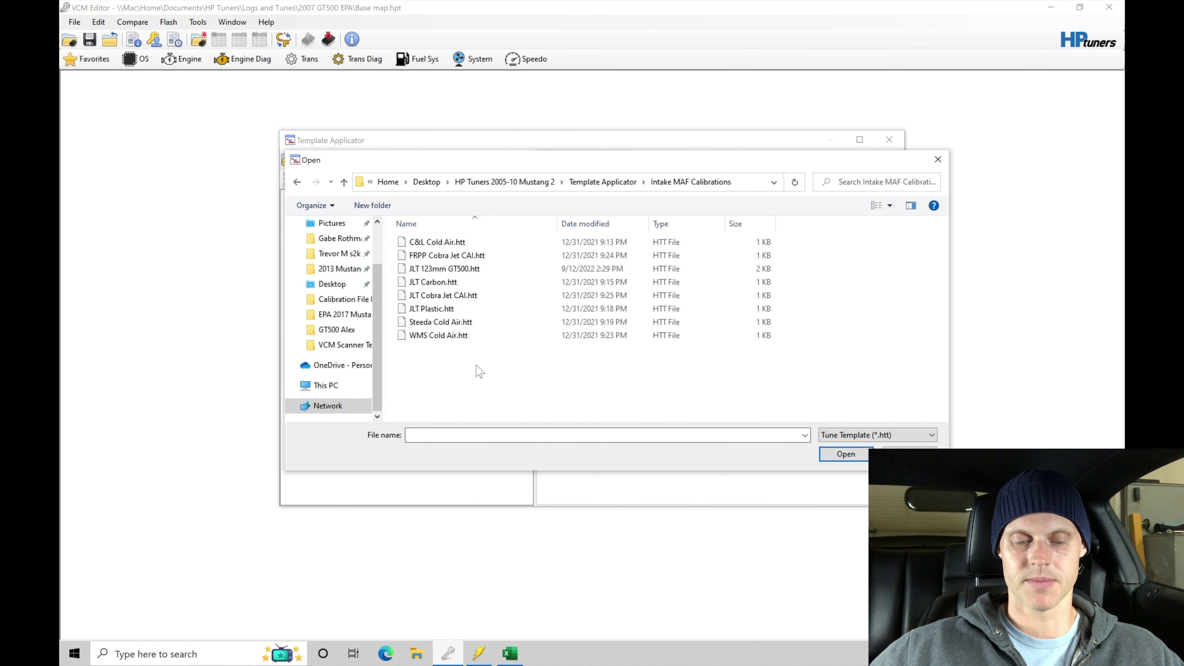
click(499, 274)
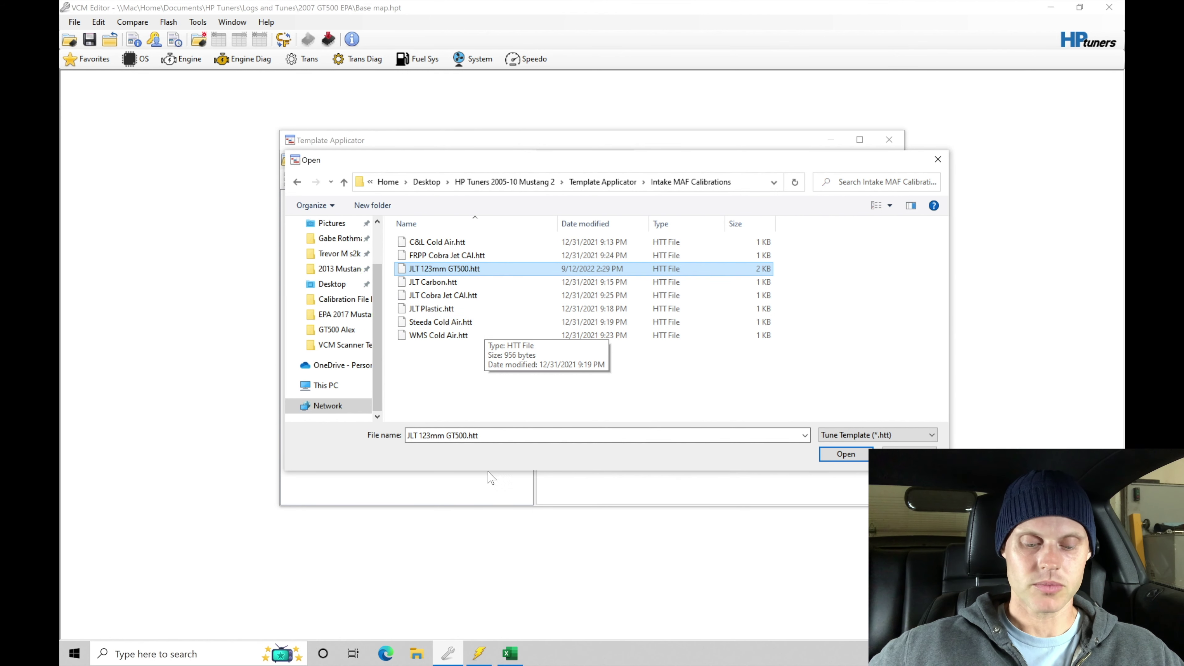
Switch to the HP Tuners Data Master workbook in Excel to examine the MAF calibration data.
click(480, 653)
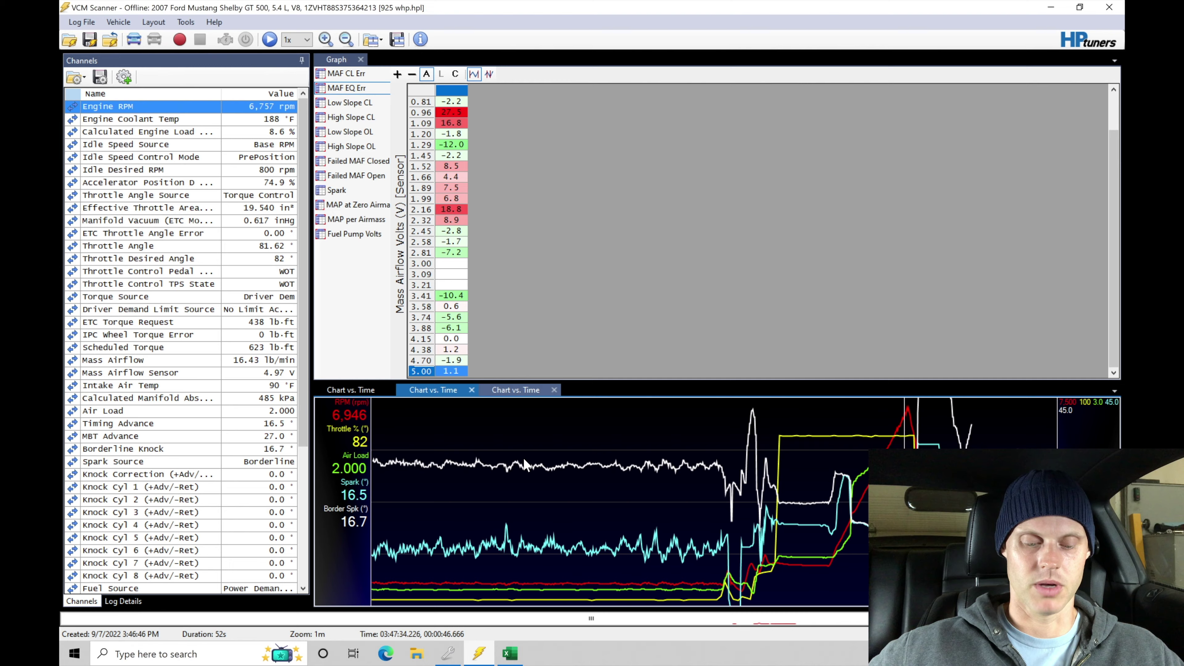
click(513, 653)
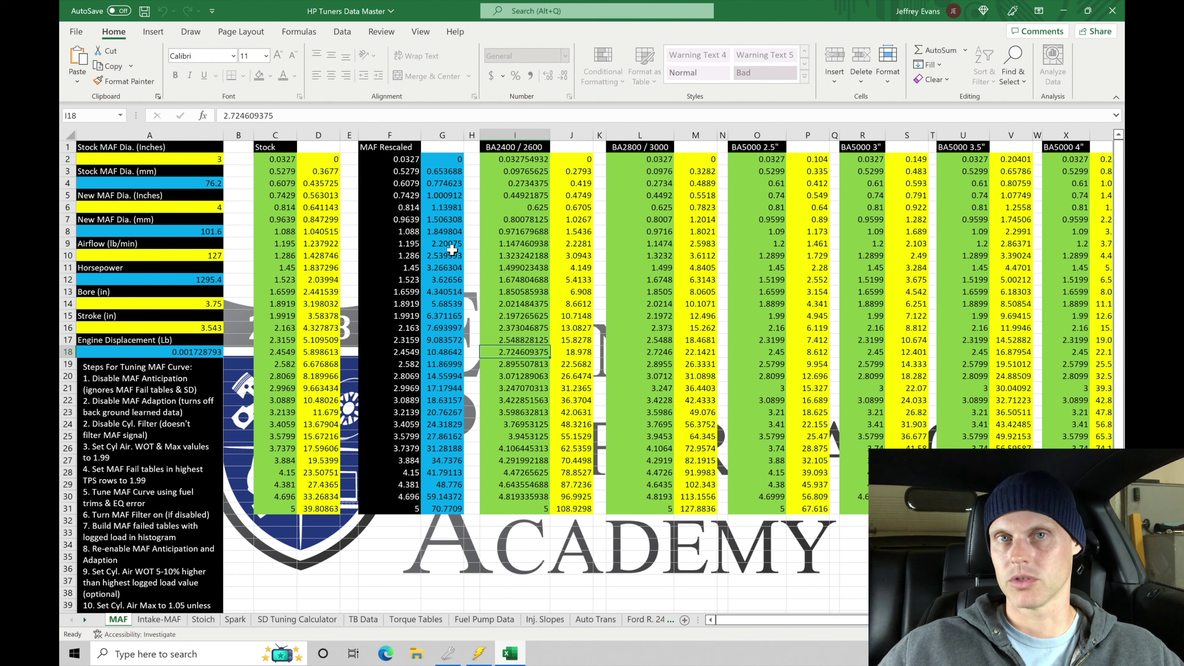